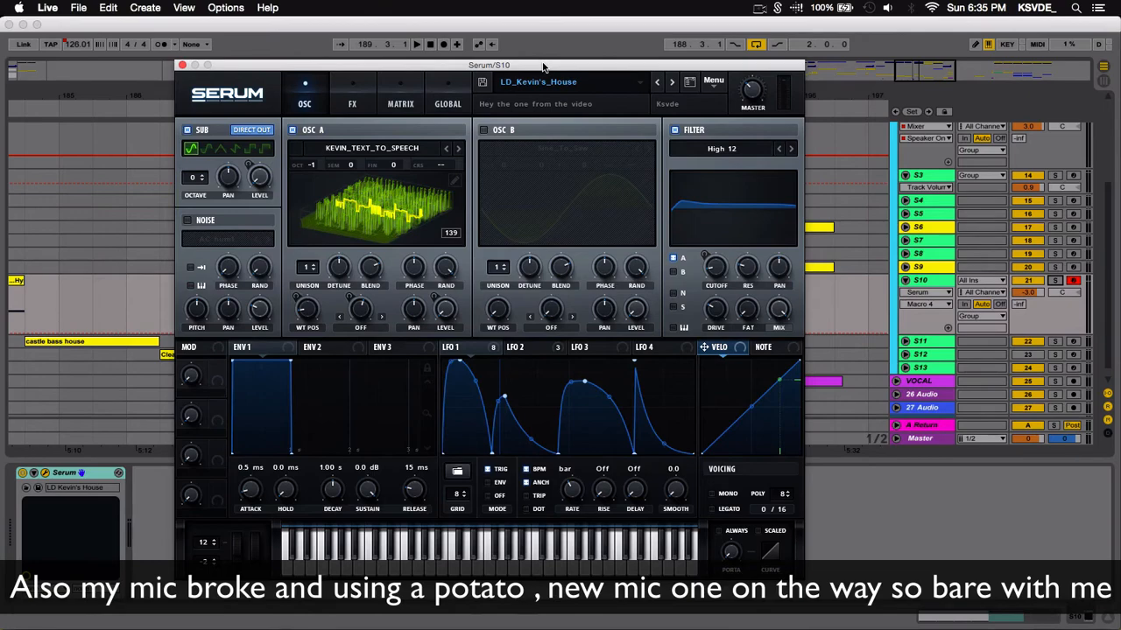
Open Oscillator A's wavetable editor and generate a text-to-speech wavetable from the formula "cat be crazy" in double quotes
left_click_drag(540, 67, 508, 77)
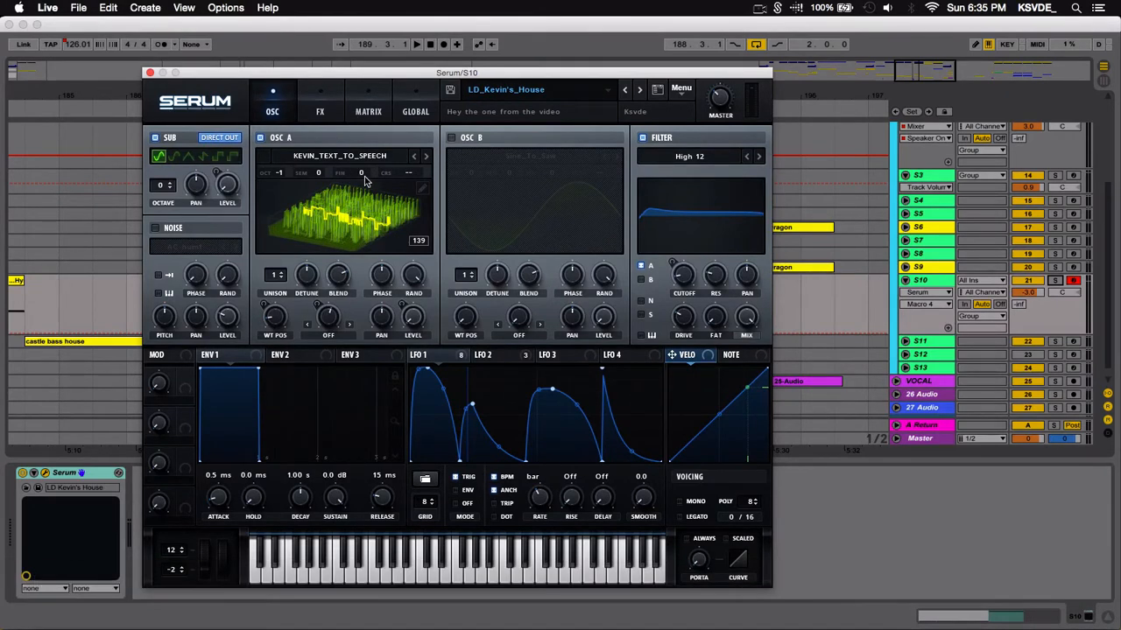
left_click(423, 189)
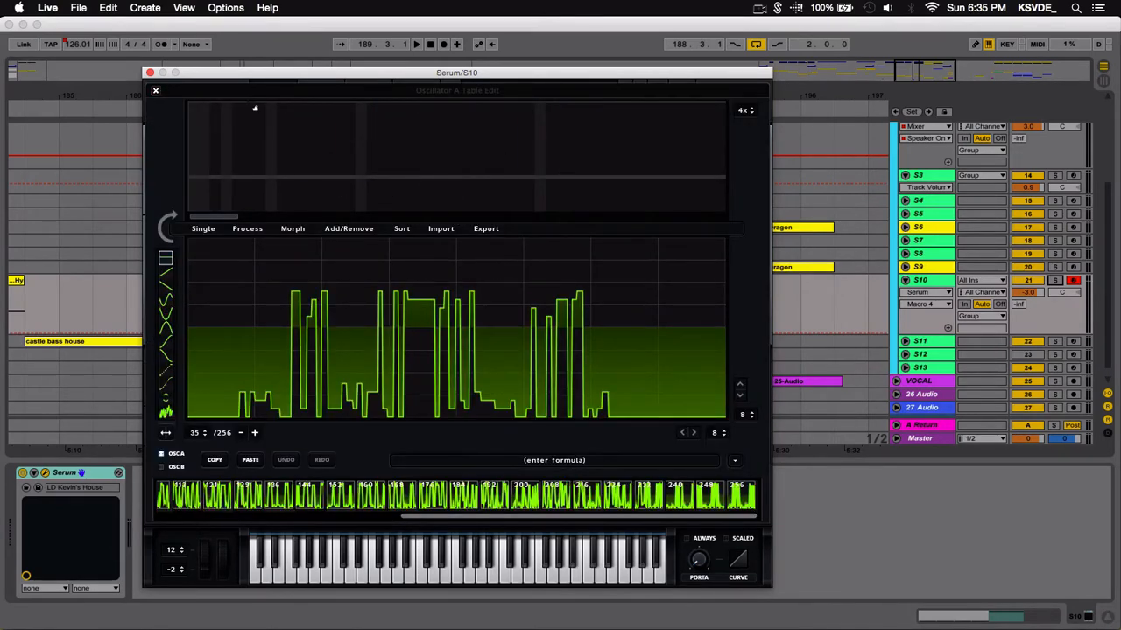
left_click(155, 90)
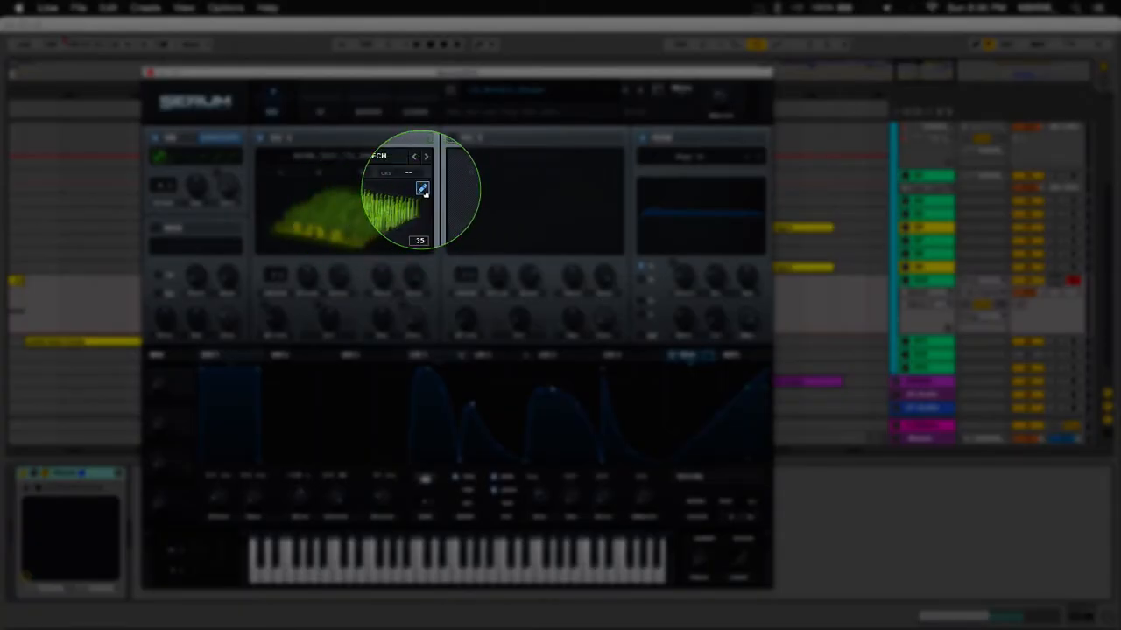
left_click(422, 189)
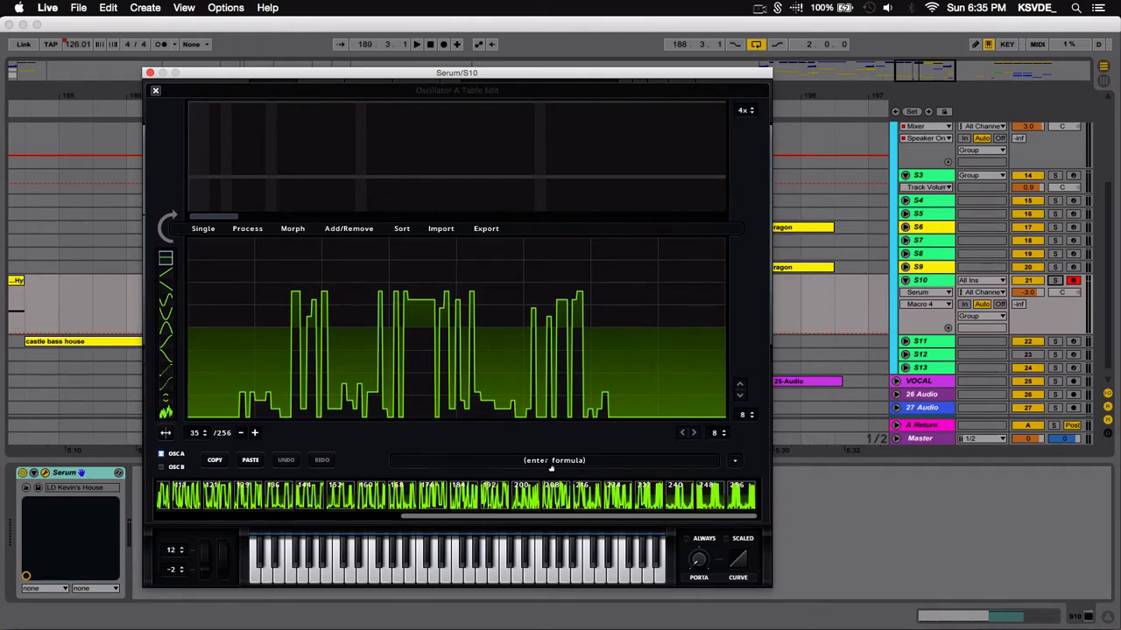
mouse_move(550, 469)
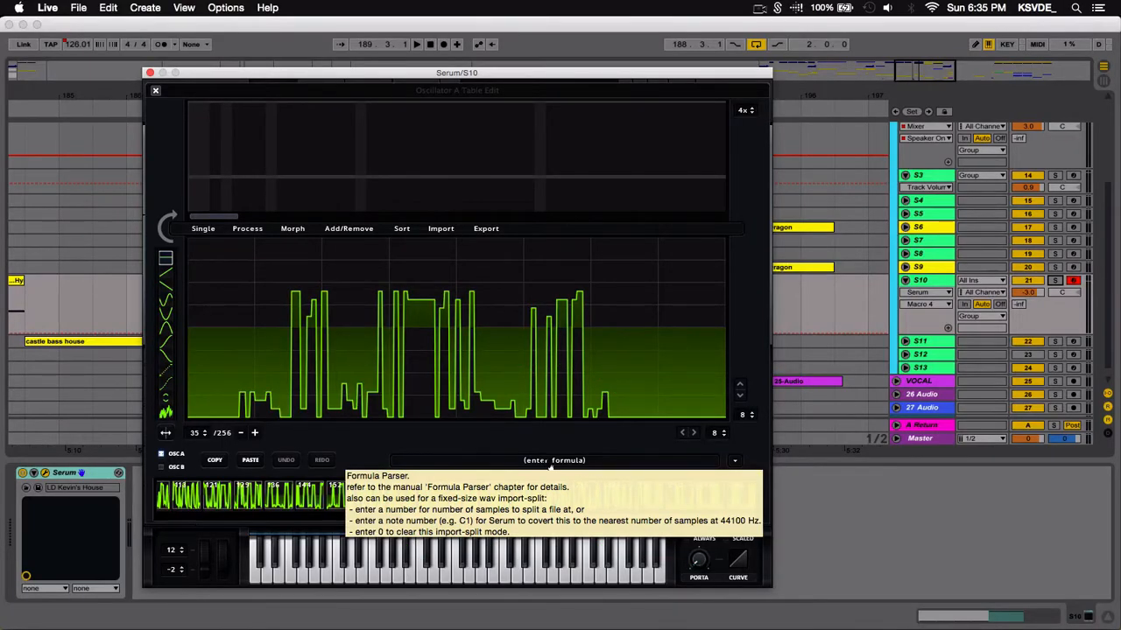
left_click(546, 461)
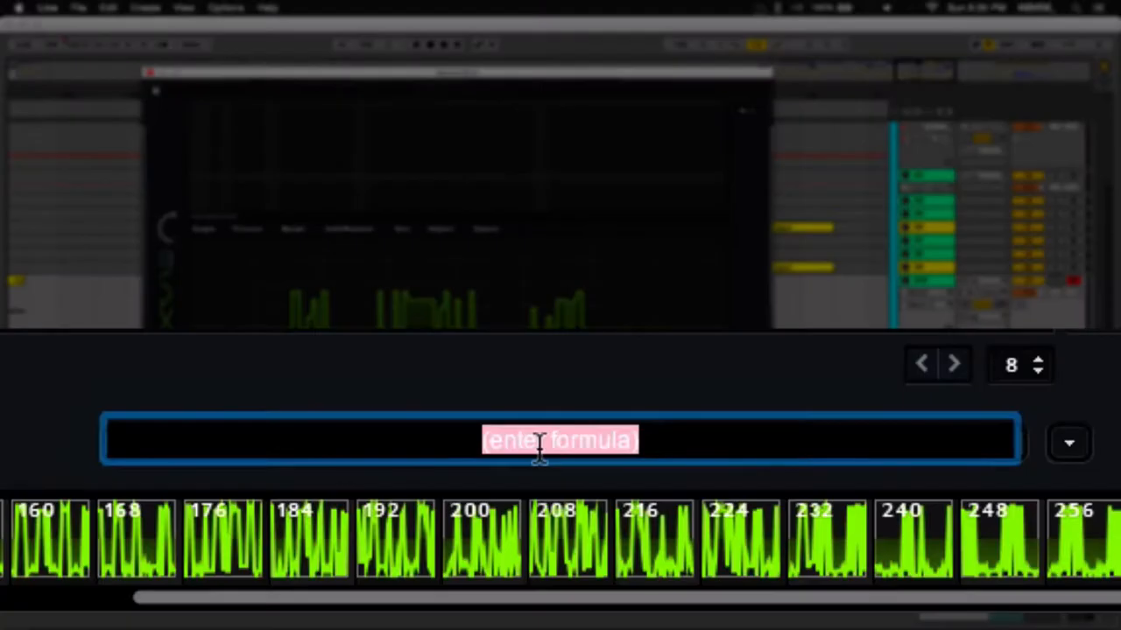
key("BackSpace")
type("\"ca")
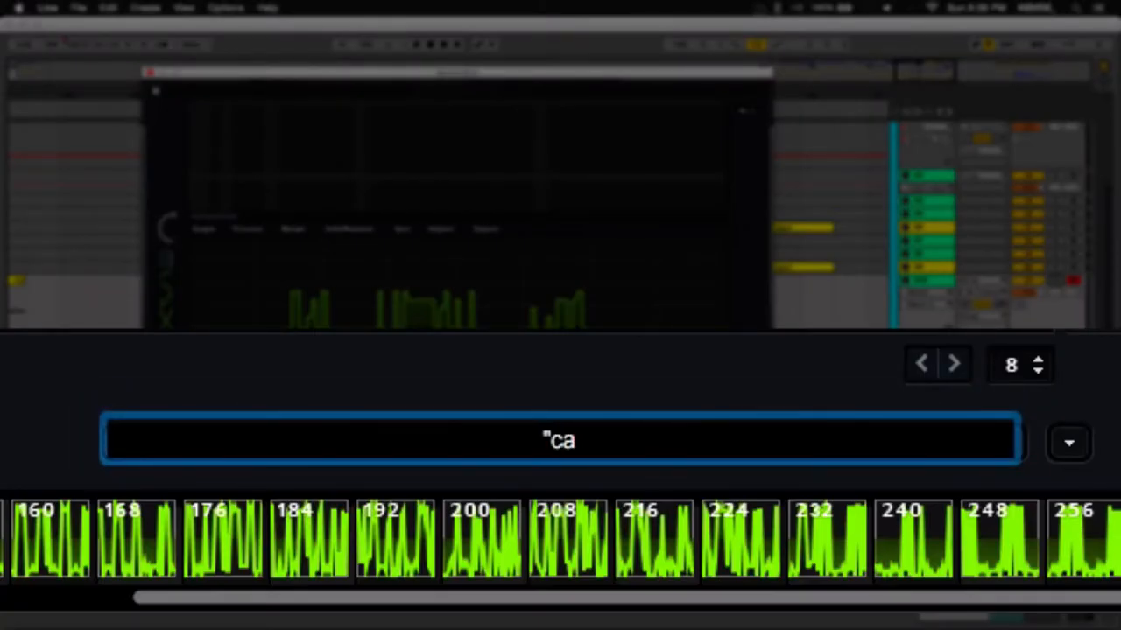
type("t be")
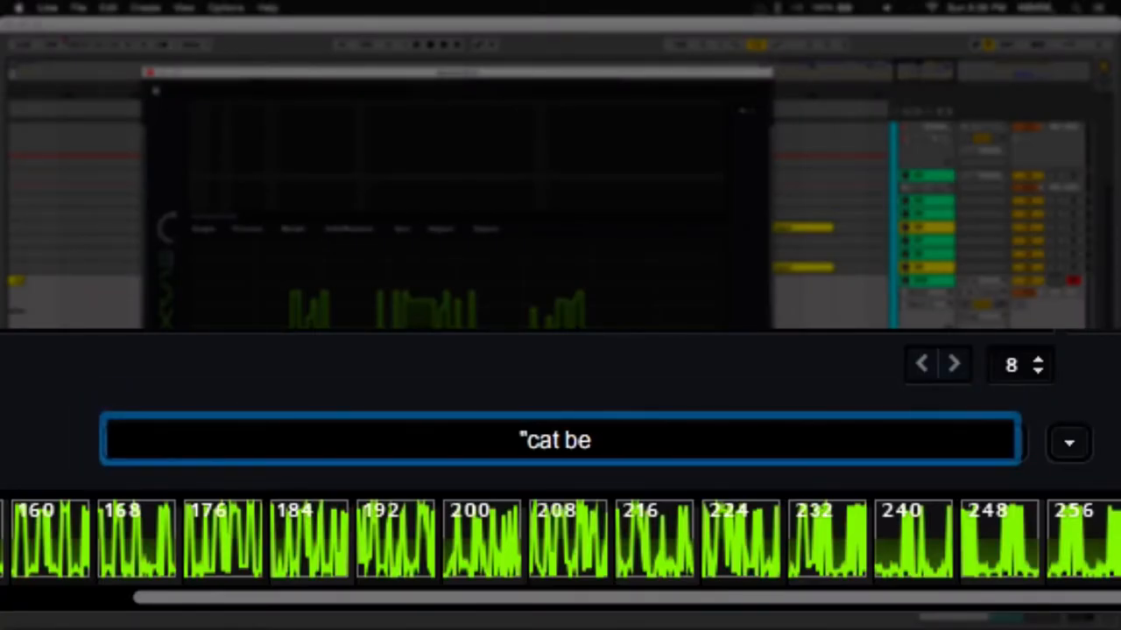
type(" crazy")
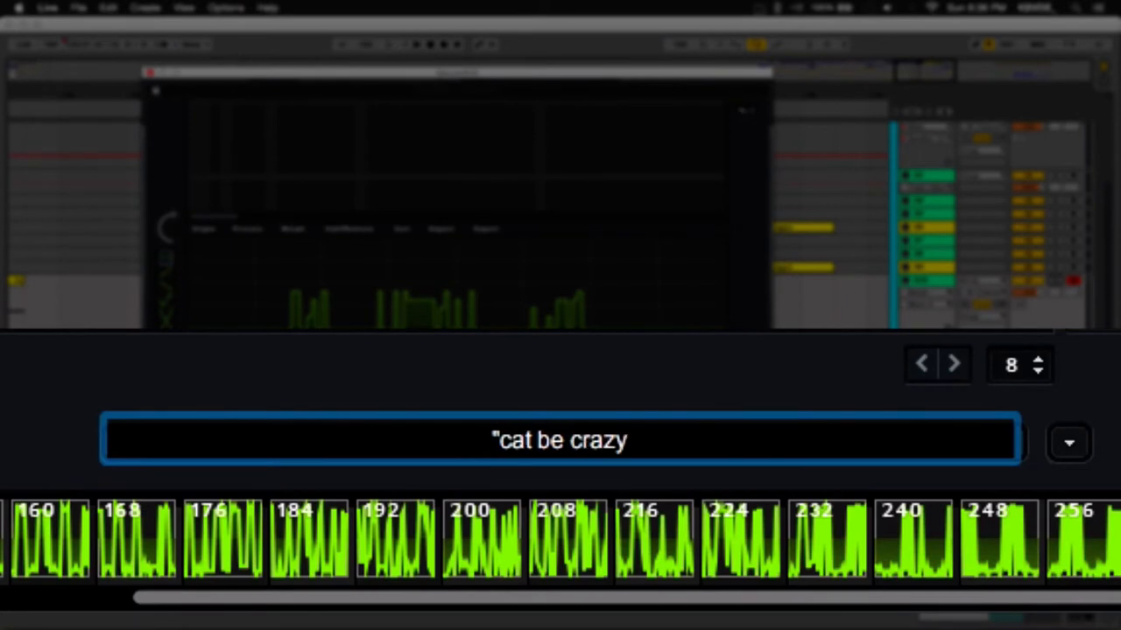
type("\"")
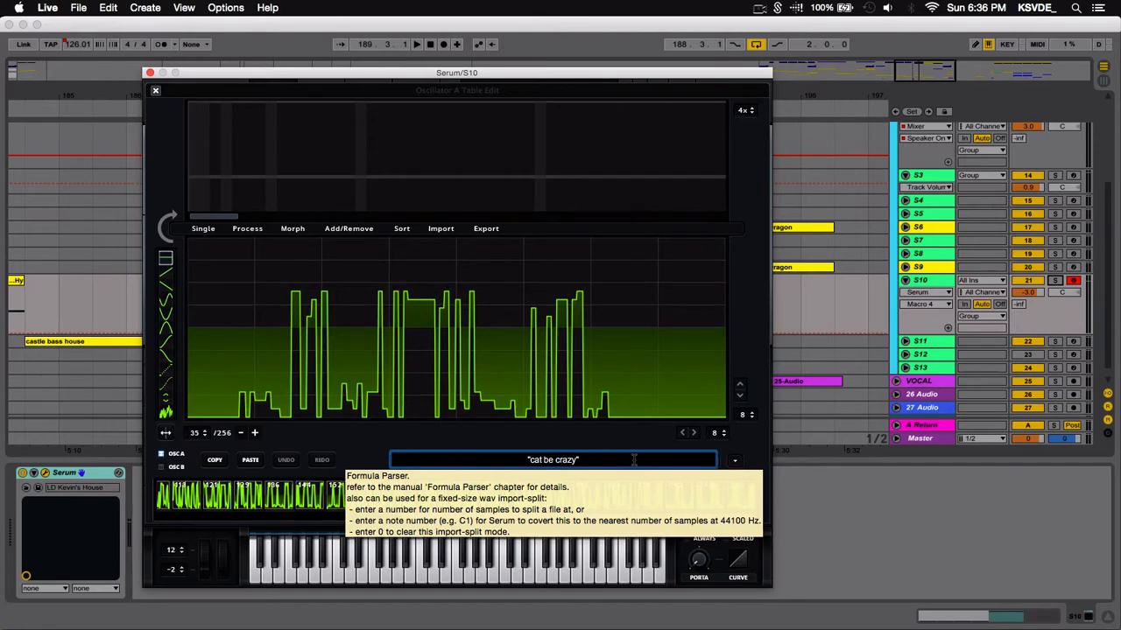
key("Return")
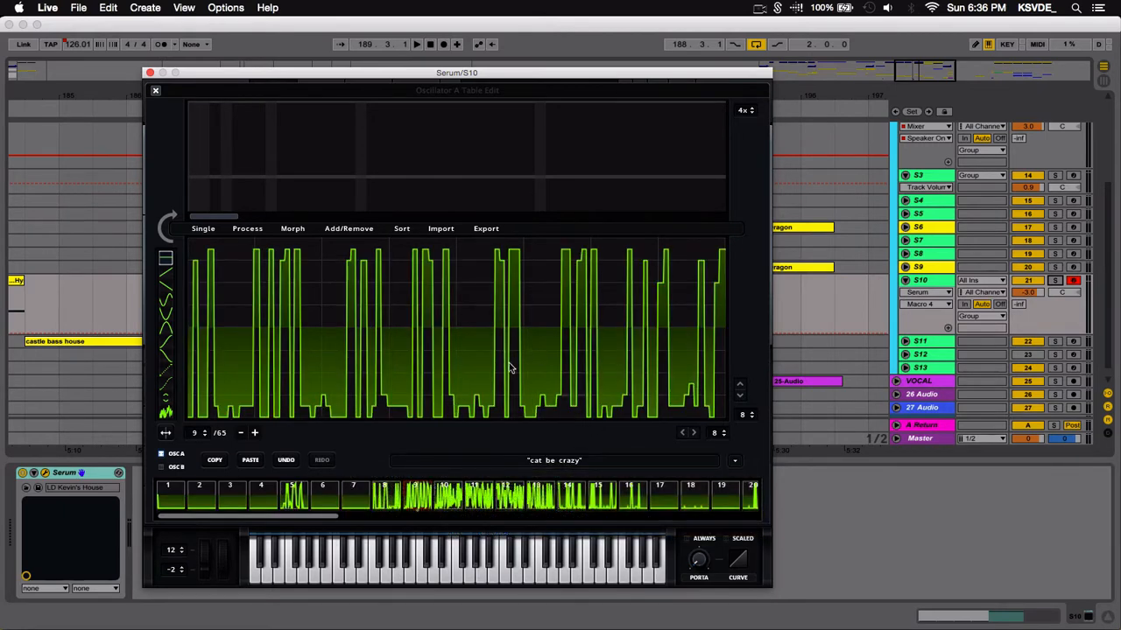
Apply the Spectral morph to the generated speech wavetable and close the wavetable editor
left_click_drag(302, 517, 191, 467)
left_click(289, 229)
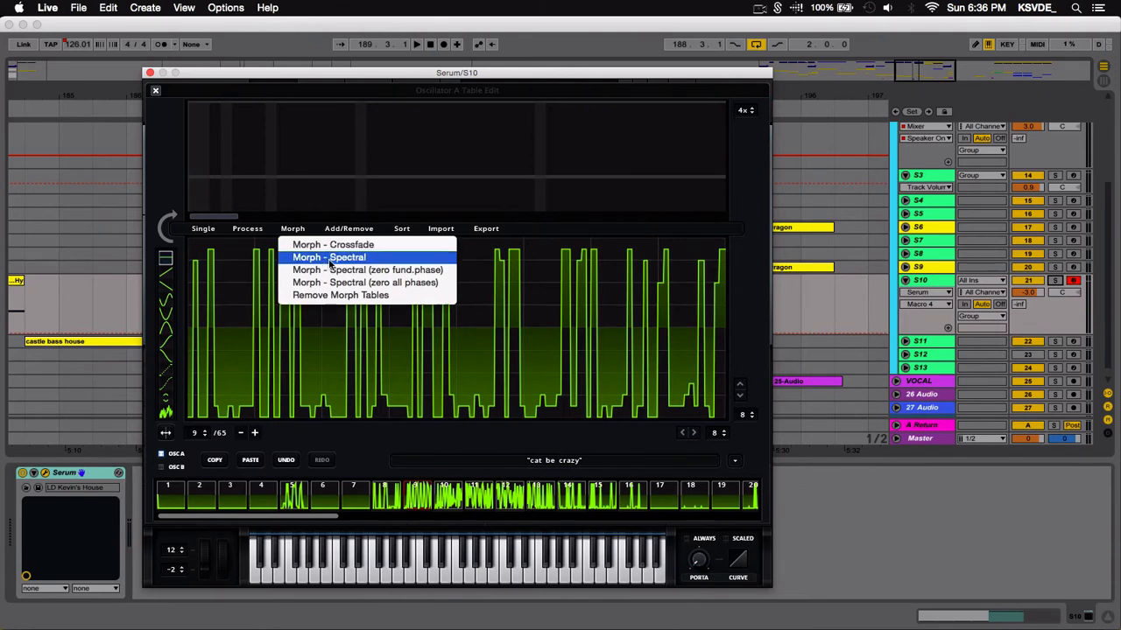
left_click(333, 255)
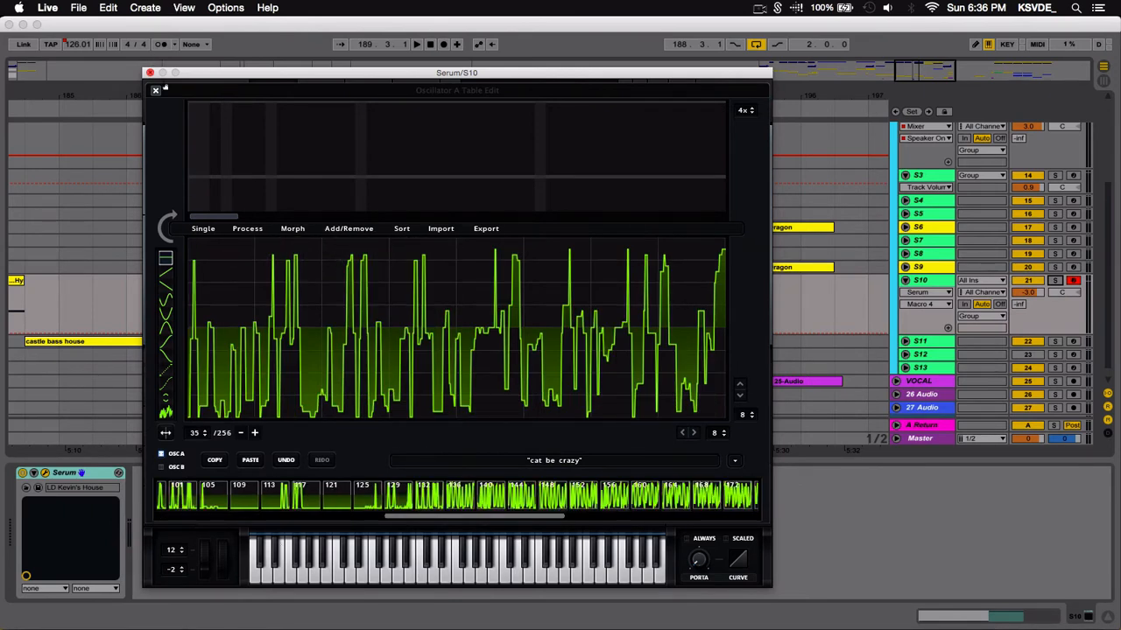
left_click(156, 91)
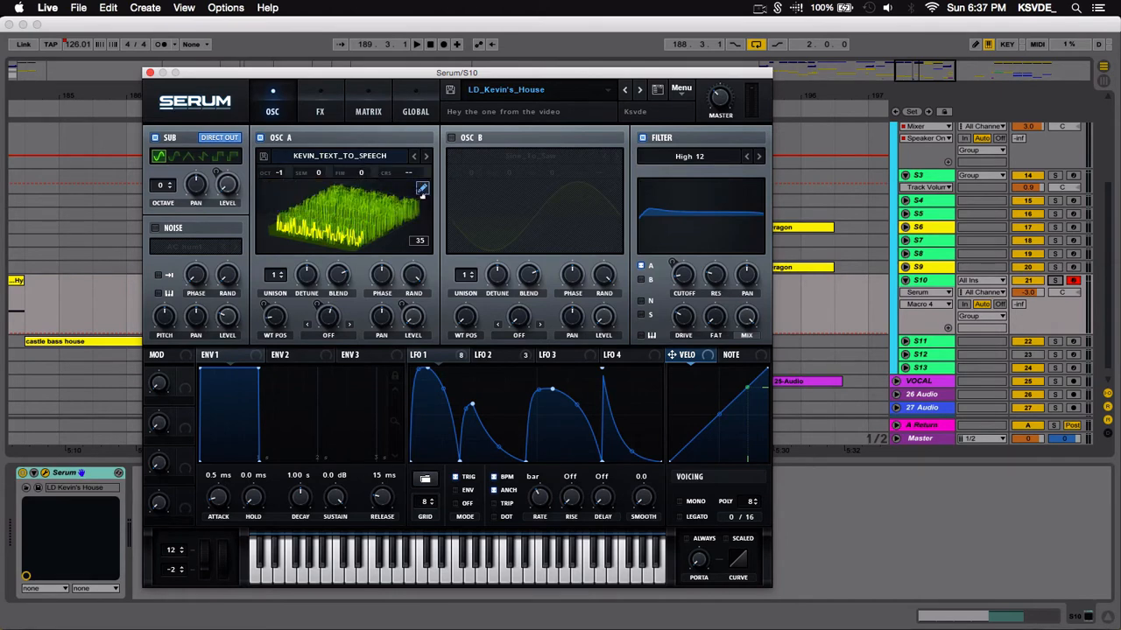
Reopen Oscillator A's wavetable editor and regenerate the speech wavetable from the creator's first name in double quotes
left_click(422, 190)
double_click(539, 462)
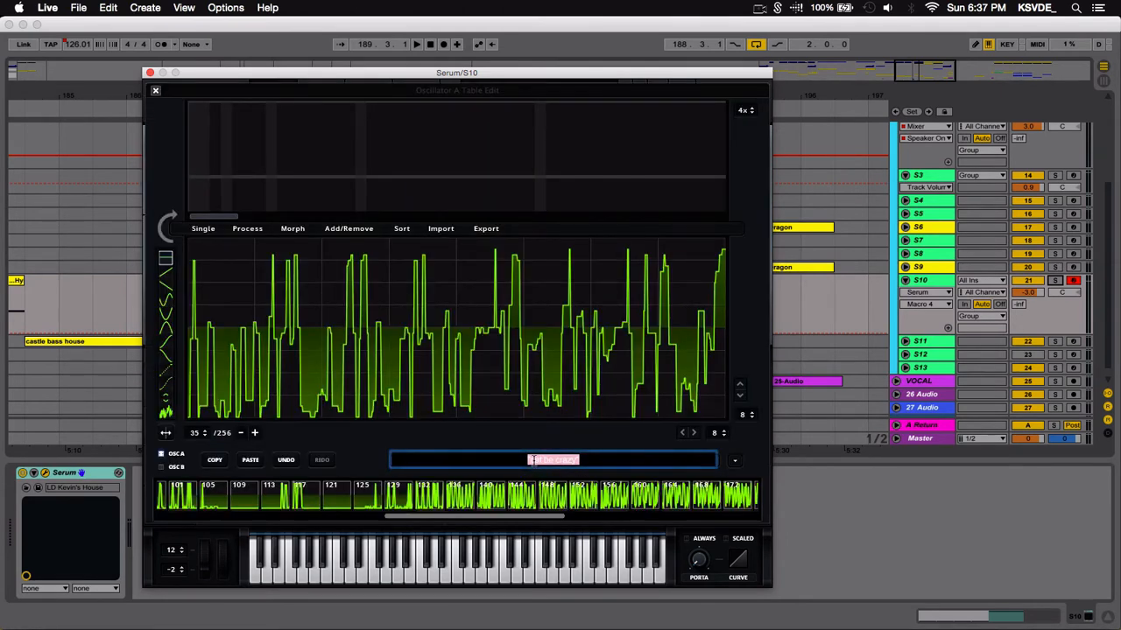
type("\"")
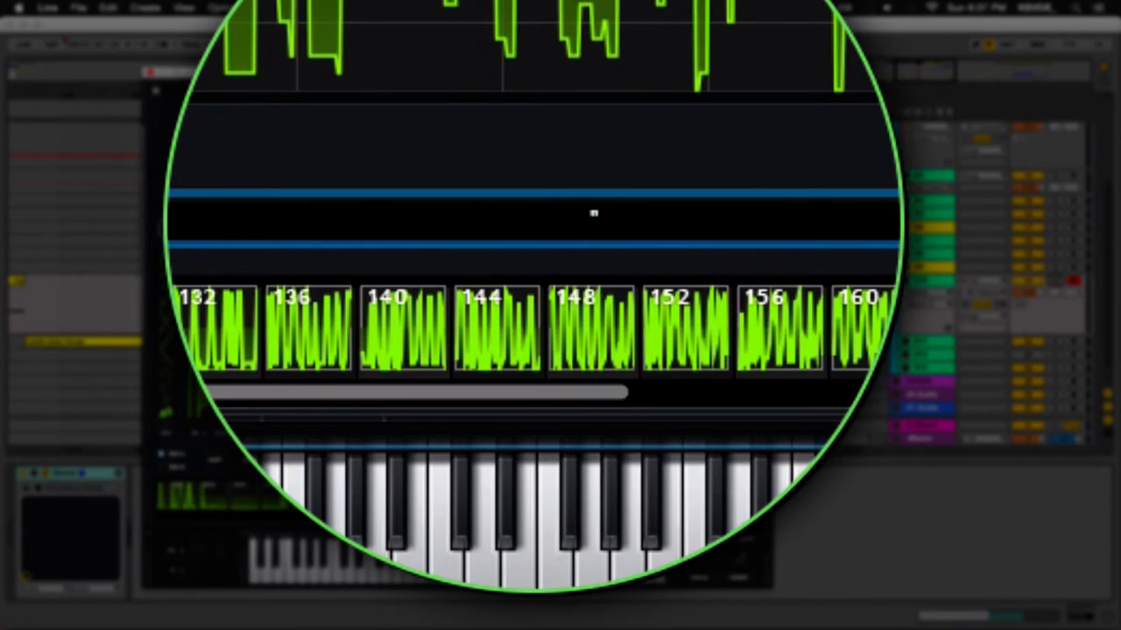
type("kevin\"")
key("Return")
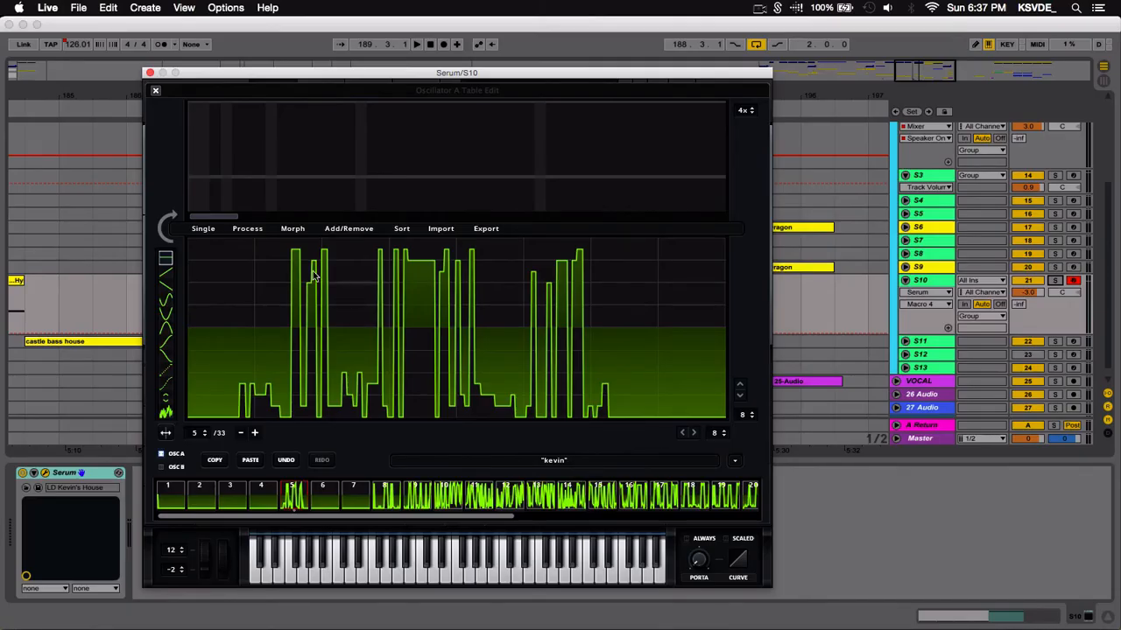
Apply the Crossfade morph to the new speech wavetable and return to the oscillator view
left_click(295, 228)
left_click(322, 245)
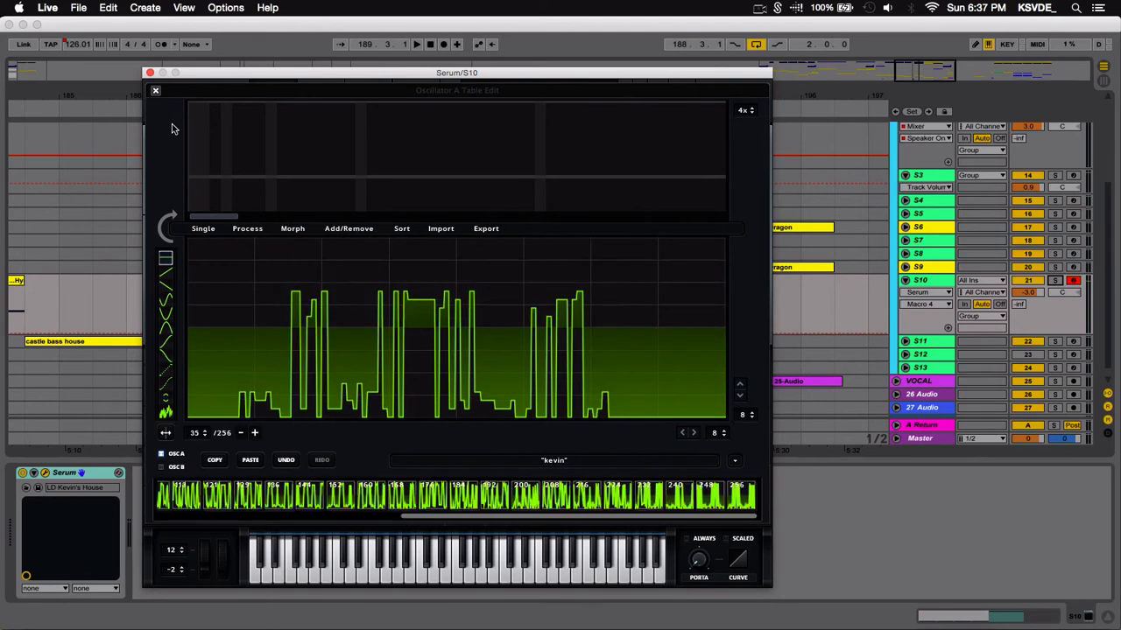
left_click(155, 91)
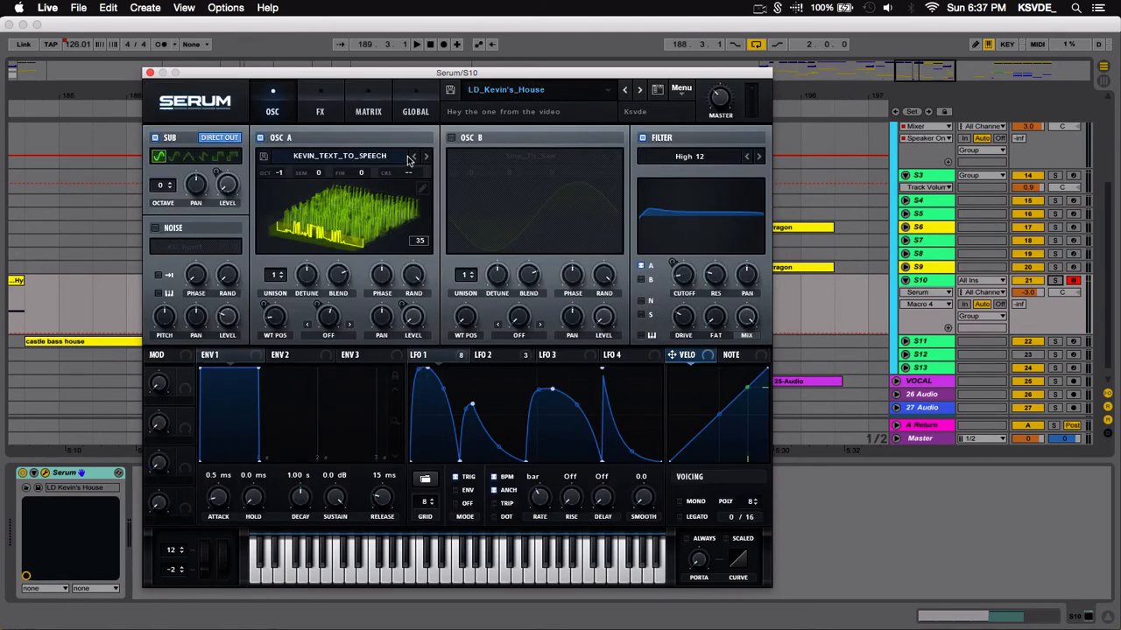
Play the patch briefly to audition the new speech wavetable in Oscillator A
key("space")
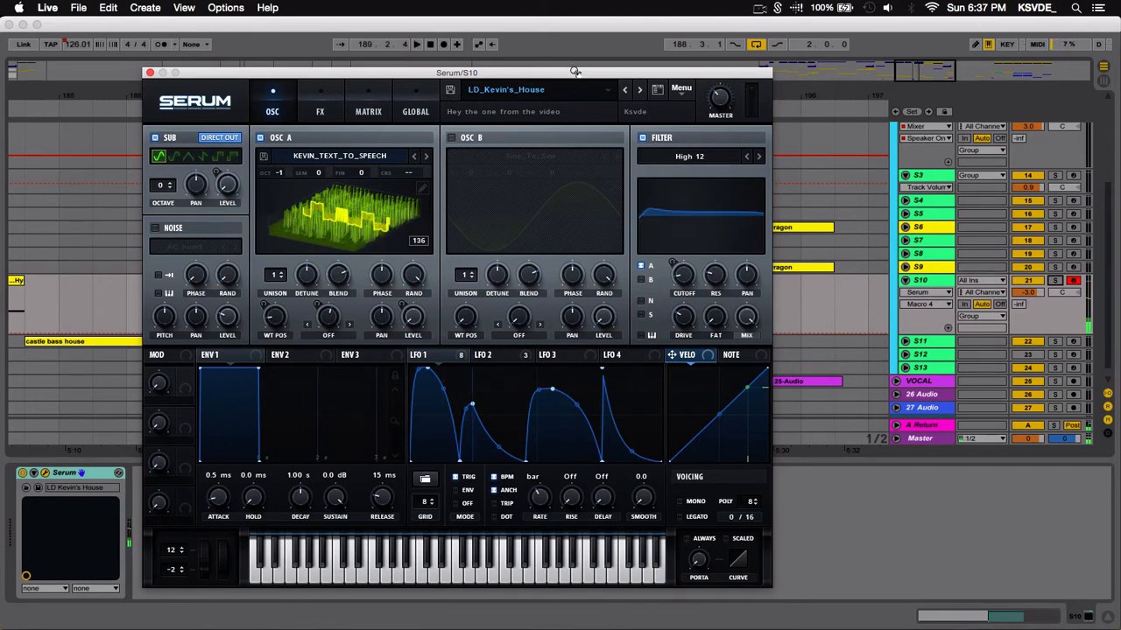
key("space")
left_click_drag(576, 69, 570, 69)
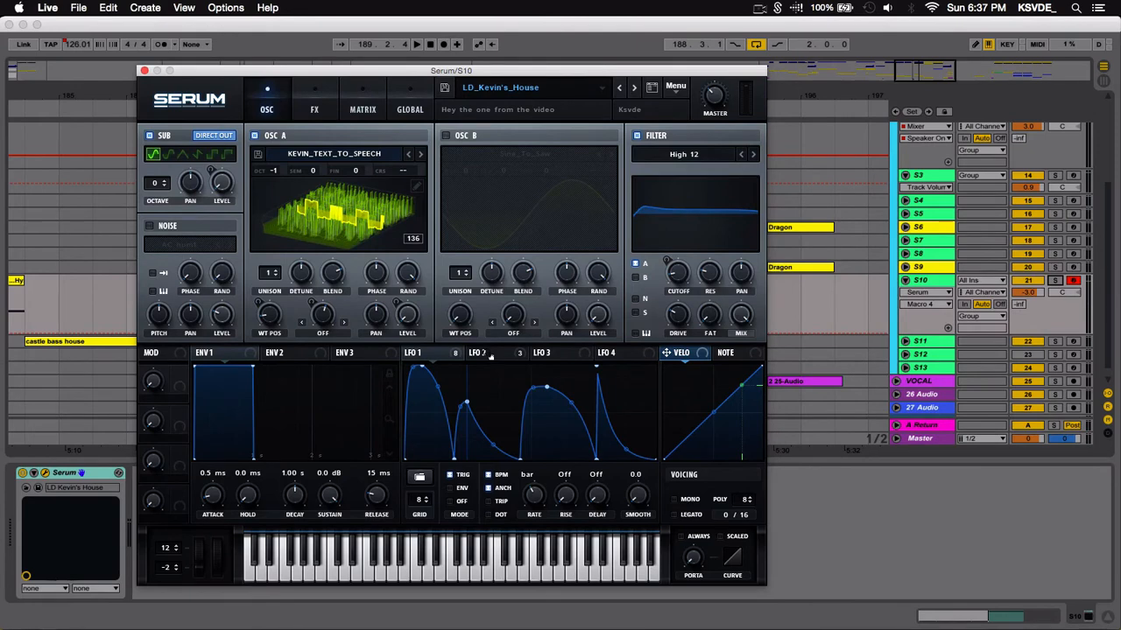
Examine LFO 2's shape, modulation destinations and bypass options, and look over LFO 1's destinations
mouse_move(490, 357)
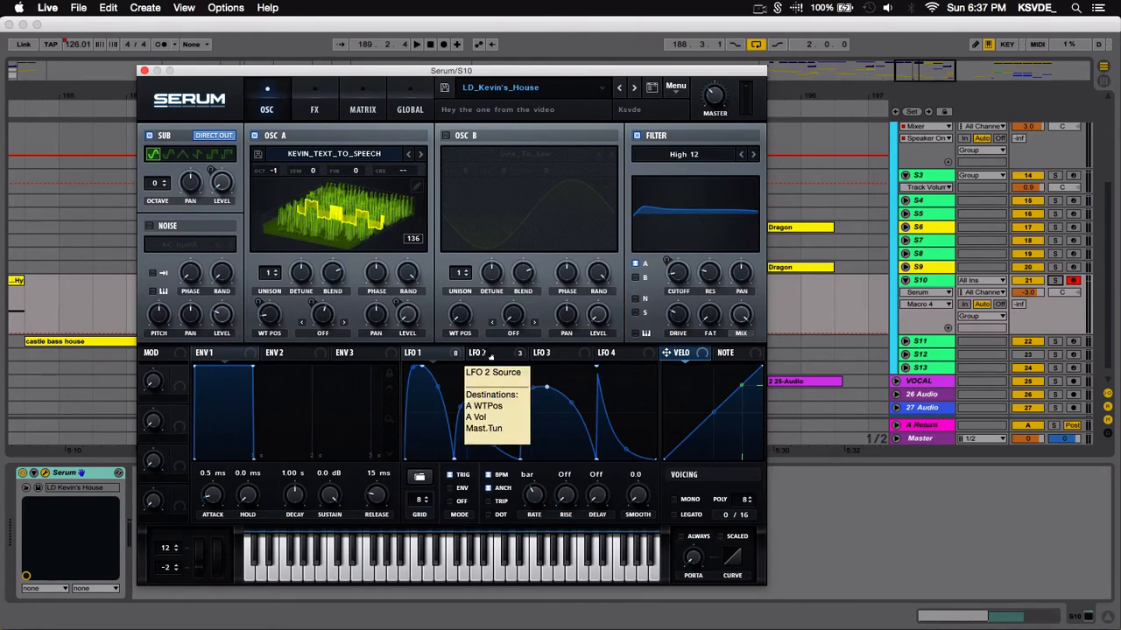
left_click(490, 355)
left_click(431, 353)
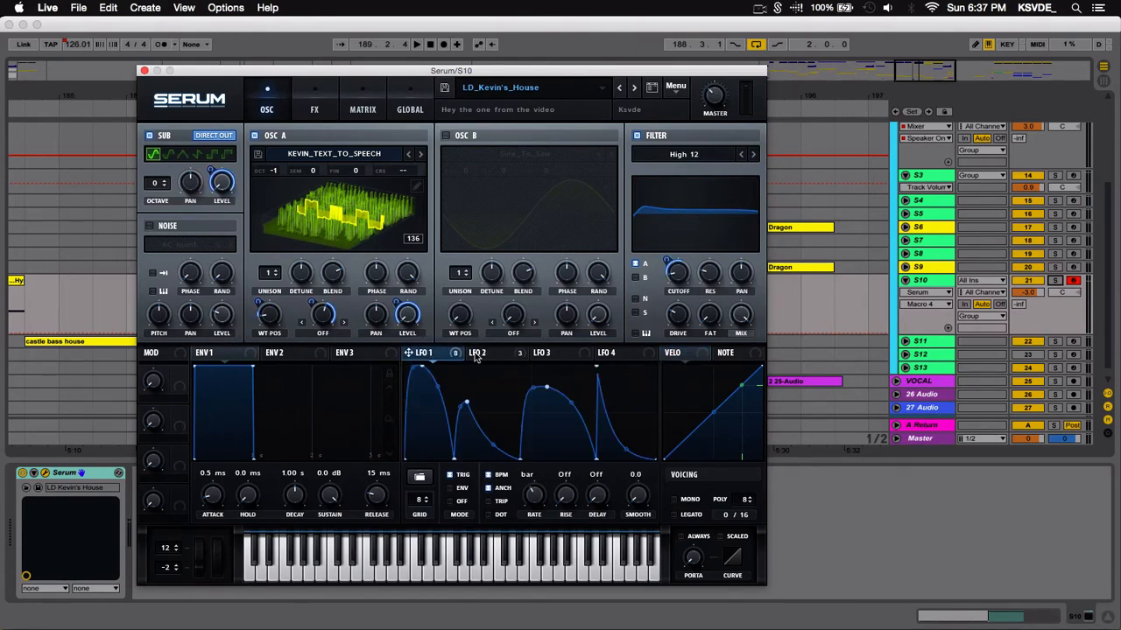
left_click(477, 354)
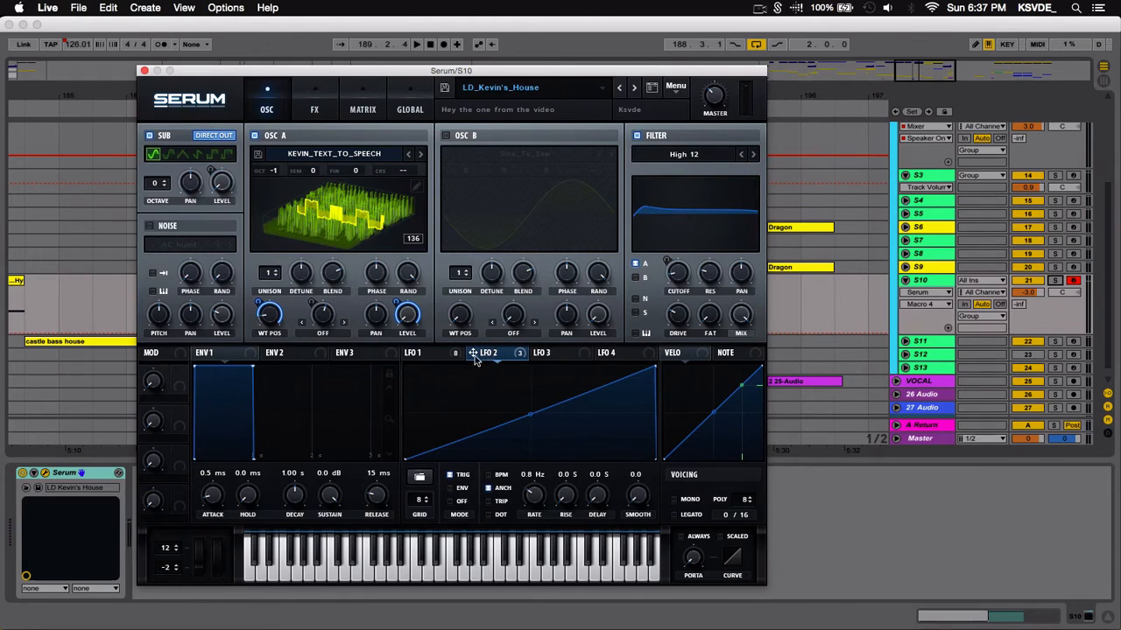
mouse_move(479, 357)
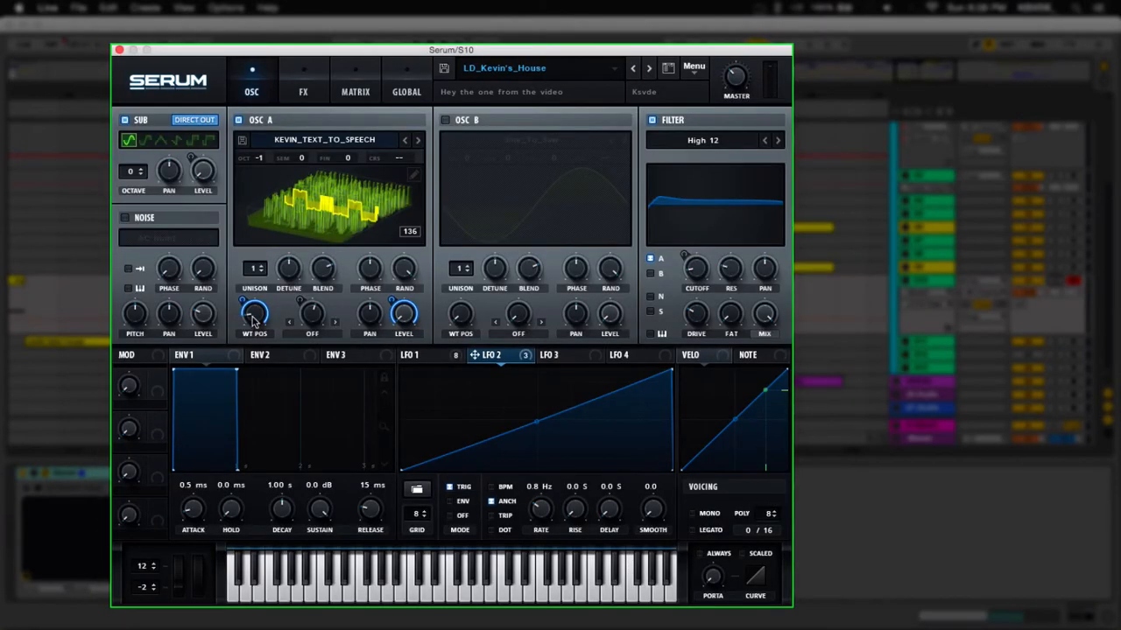
right_click(492, 357)
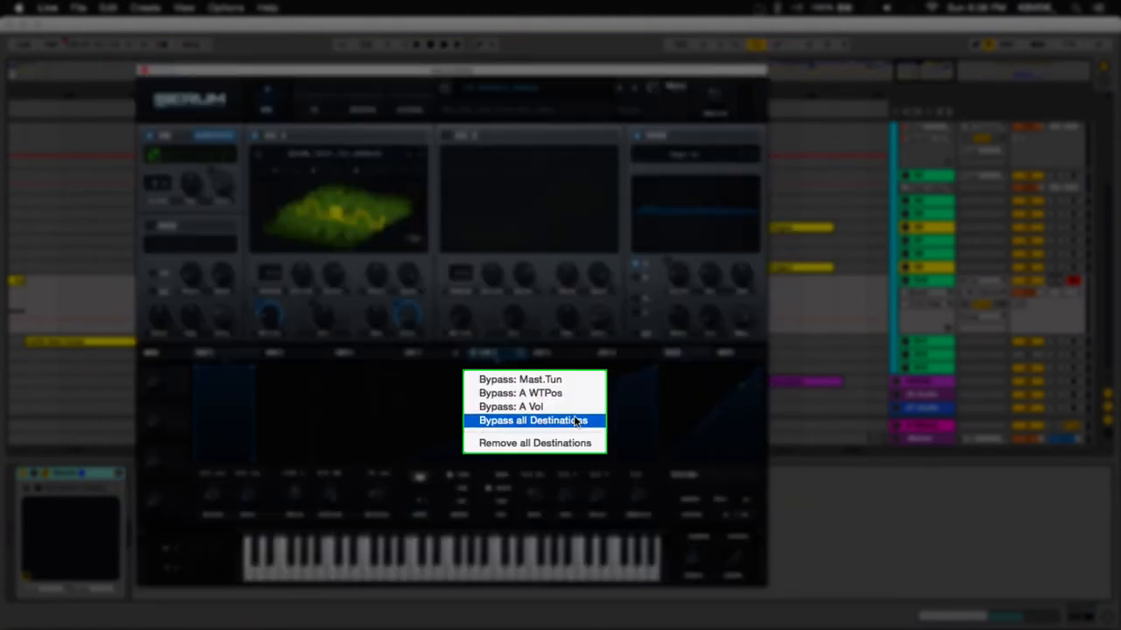
left_click(620, 388)
mouse_move(441, 367)
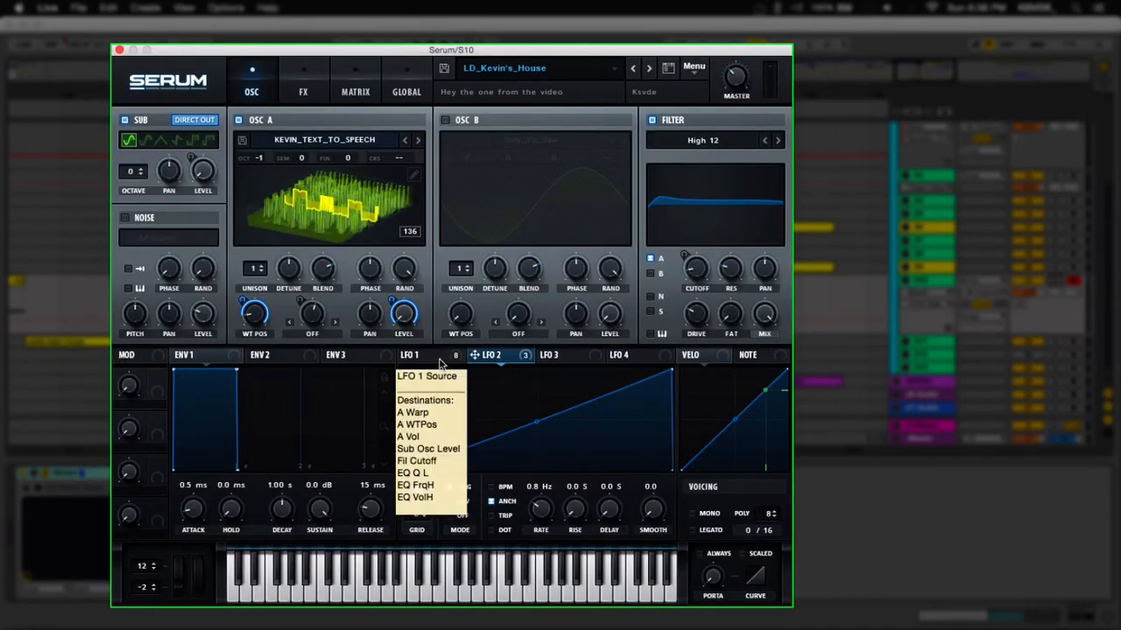
Inspect LFO 1's shape and rate, and check which modulators are assigned to Oscillator A's wavetable position
left_click(443, 362)
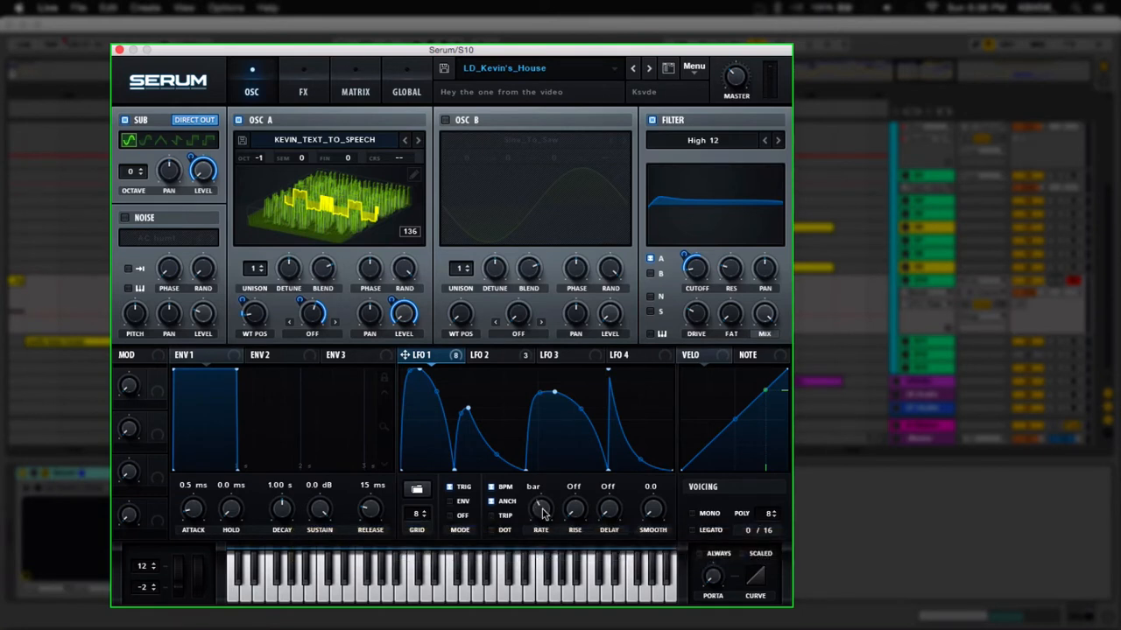
mouse_move(541, 513)
left_mouse_down()
mouse_move(549, 506)
mouse_move(546, 515)
left_mouse_up()
mouse_move(251, 319)
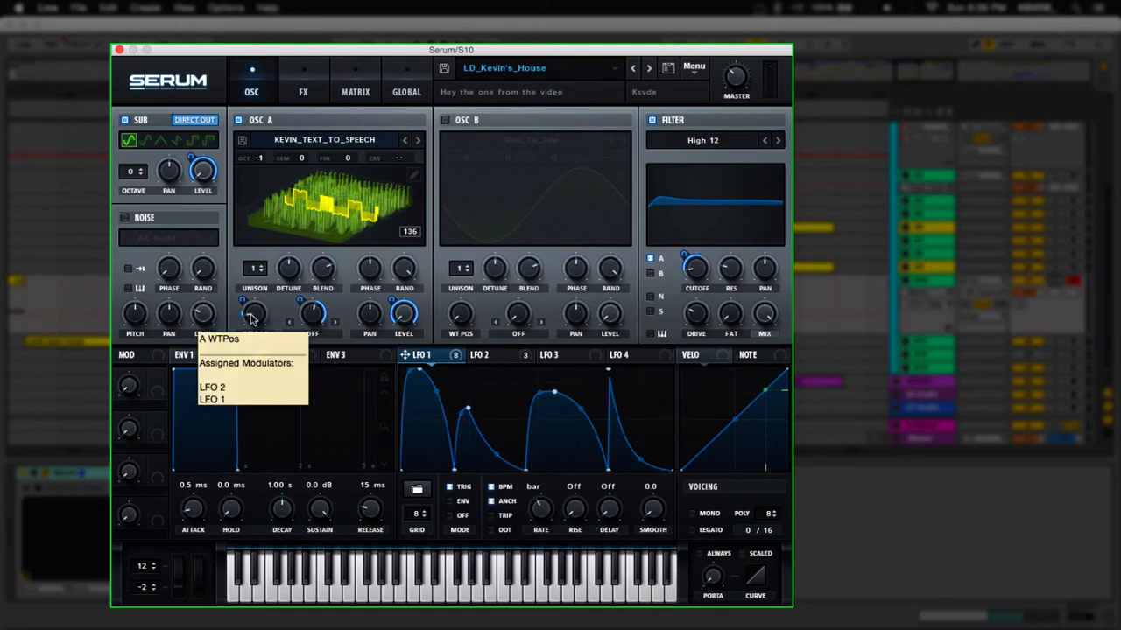
left_click(495, 356)
left_click(463, 359)
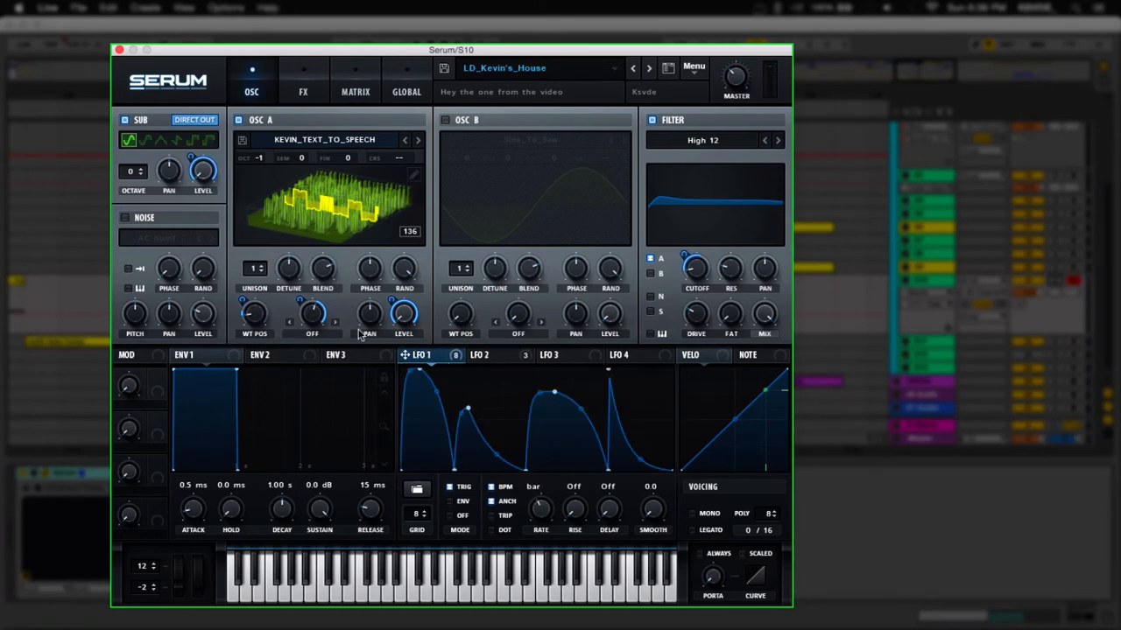
Compare which oscillator, sub and filter controls LFO 1 and LFO 2 modulate by alternating between the two LFOs
left_click(481, 355)
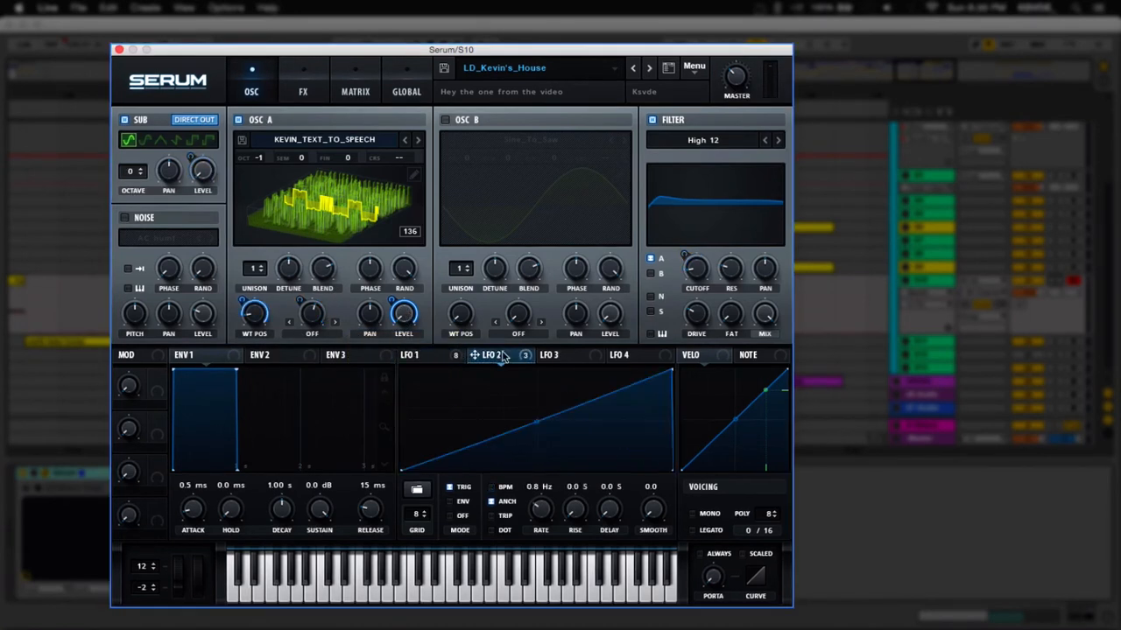
left_click(429, 359)
left_click(493, 358)
left_click(442, 357)
left_click(492, 357)
left_click(445, 357)
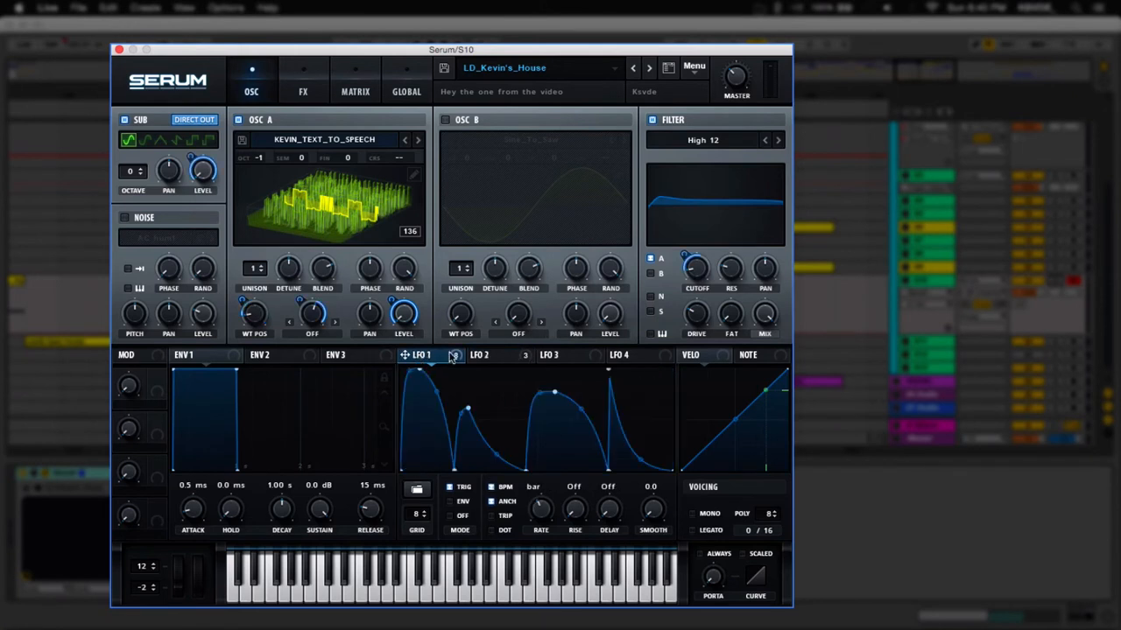
left_click(496, 357)
left_click(437, 359)
left_click(509, 355)
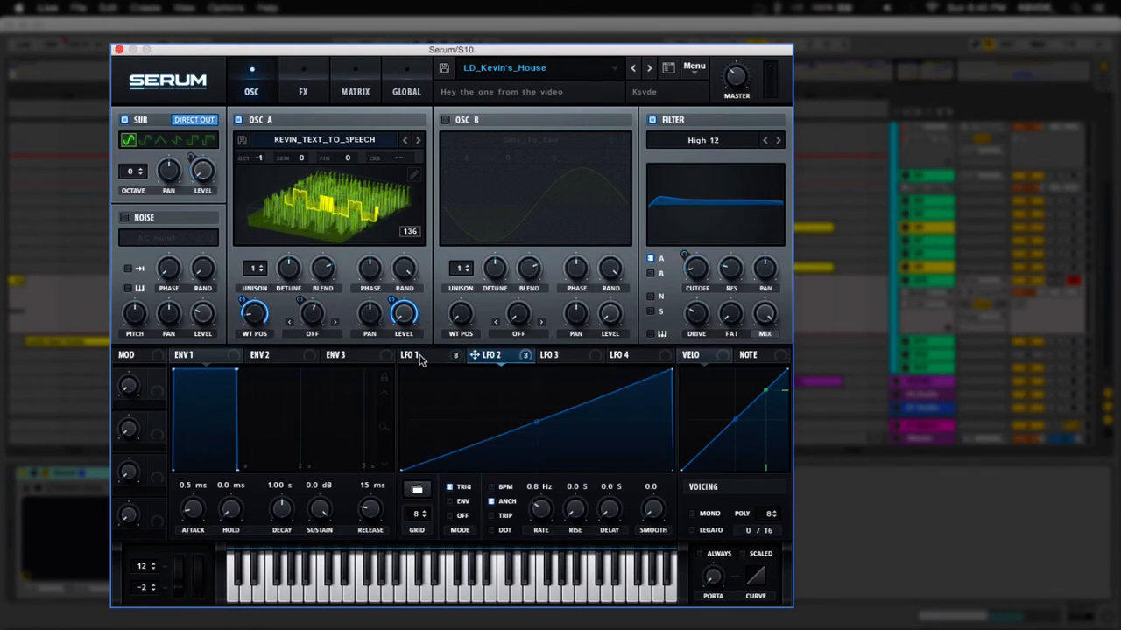
left_click(421, 359)
left_click(481, 358)
left_click(418, 357)
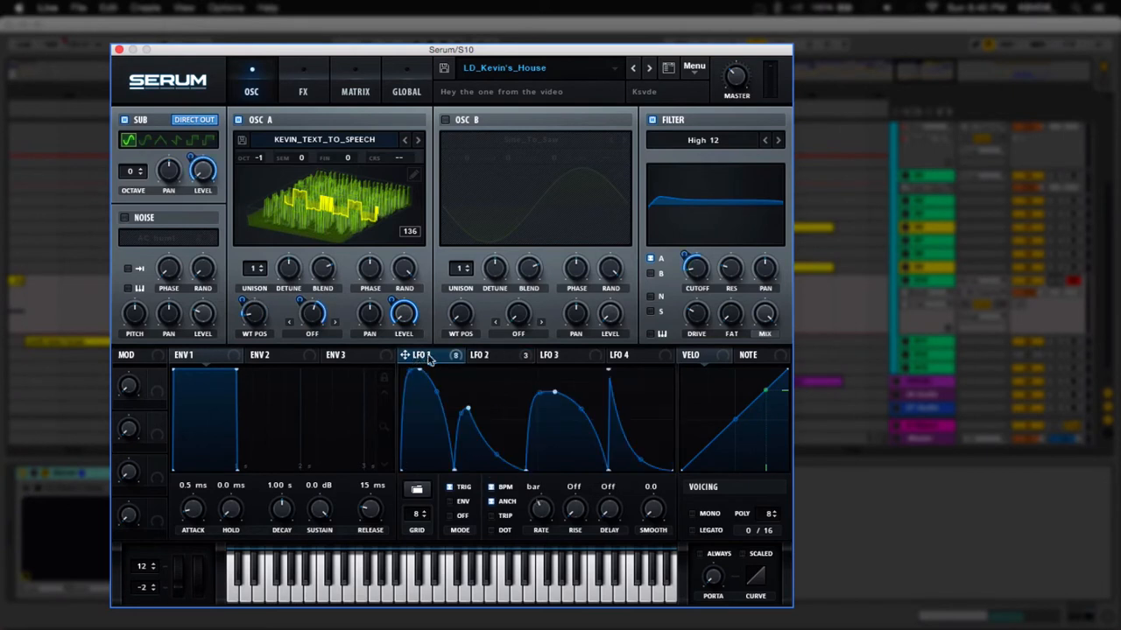
right_click(419, 357)
left_click(138, 146)
mouse_move(478, 364)
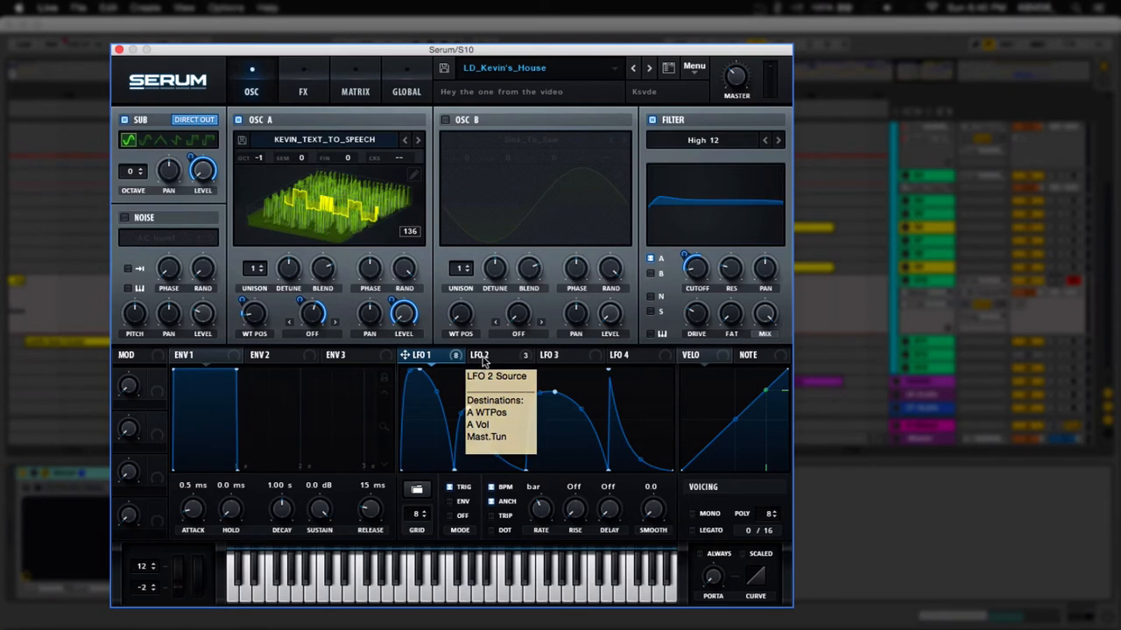
Contrast the curve shapes and rate settings of LFO 1 and LFO 2, checking which controls each one modulates
left_click(480, 361)
left_click(433, 360)
left_click(493, 361)
left_click(432, 366)
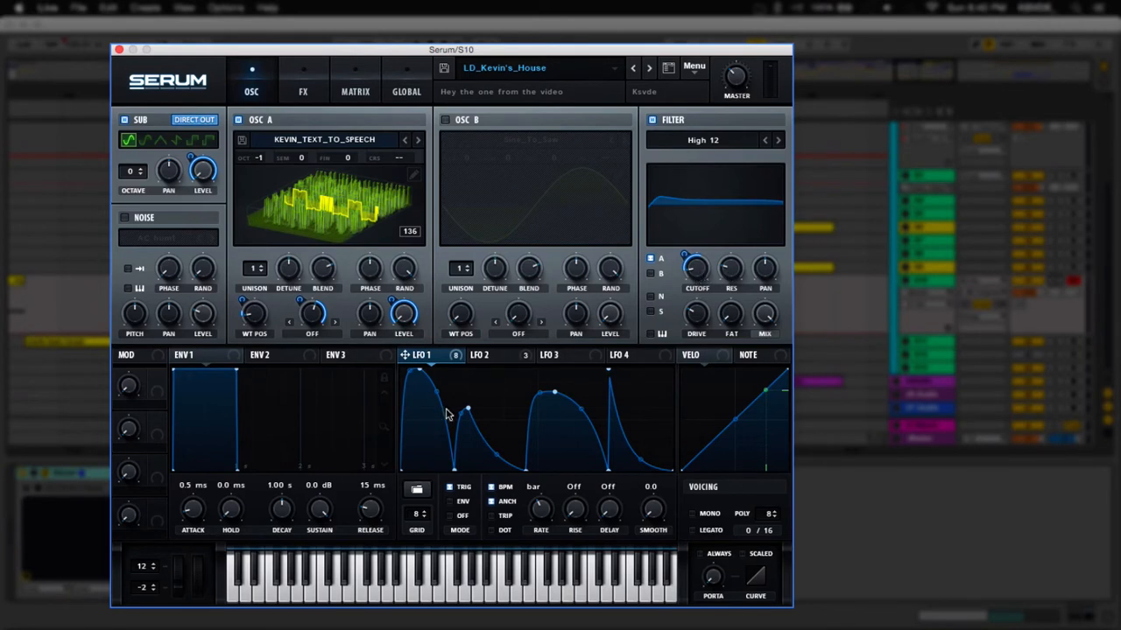
left_click(487, 358)
left_click(442, 364)
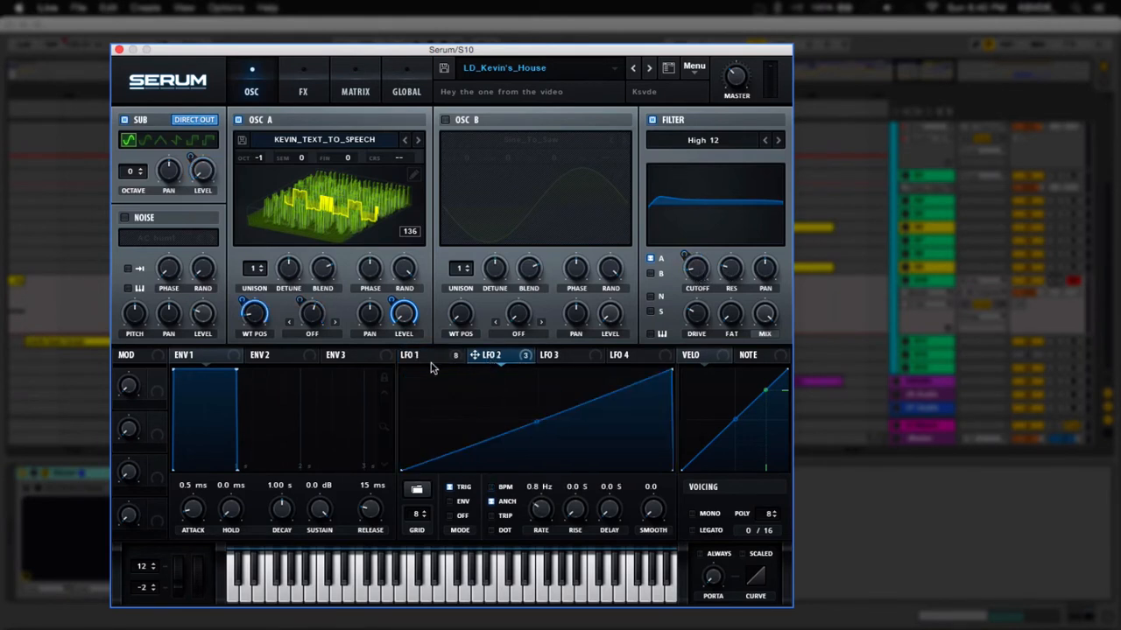
left_click(435, 358)
left_click(513, 358)
Review the patch's Hyper/Dimension, Compressor and EQ effect settings, and return to the oscillator view
left_click(304, 92)
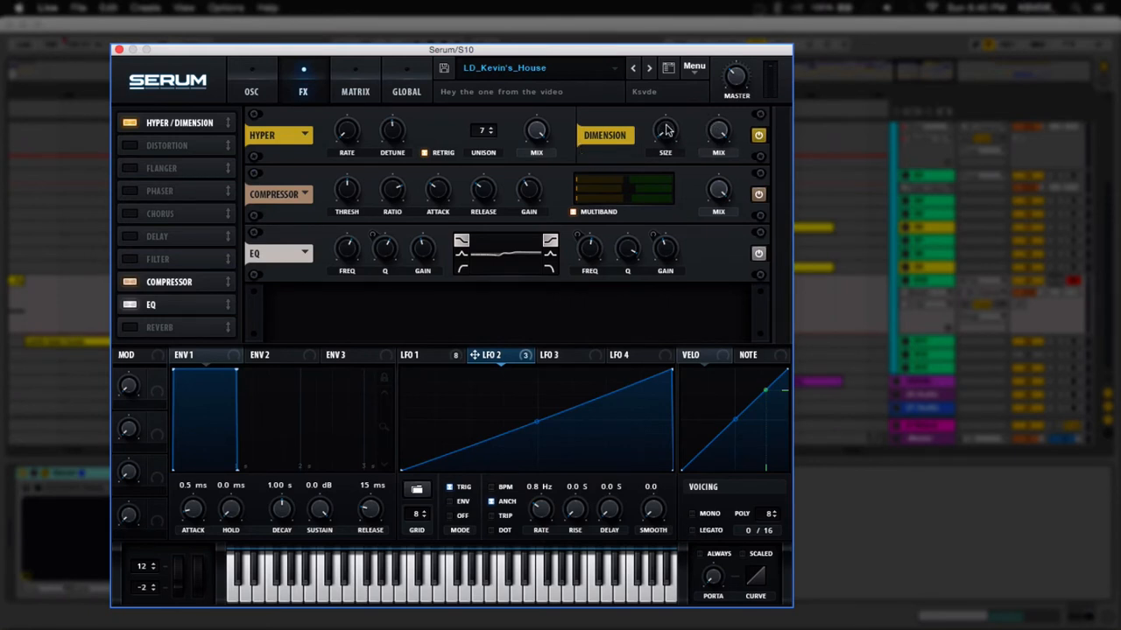
mouse_move(667, 129)
left_click(254, 91)
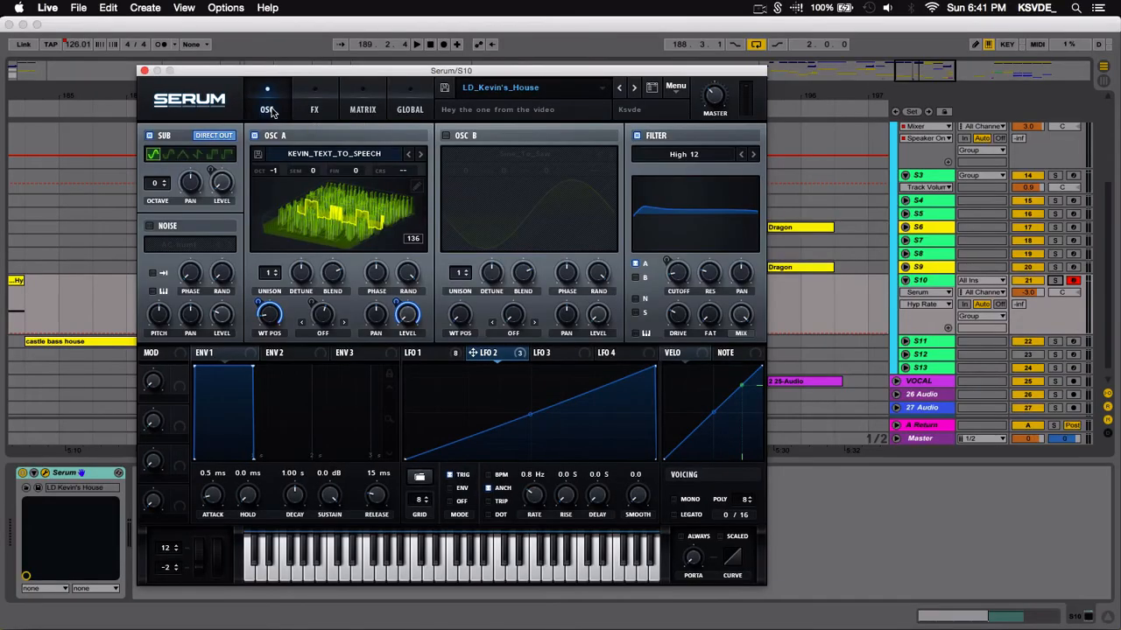
left_click(305, 107)
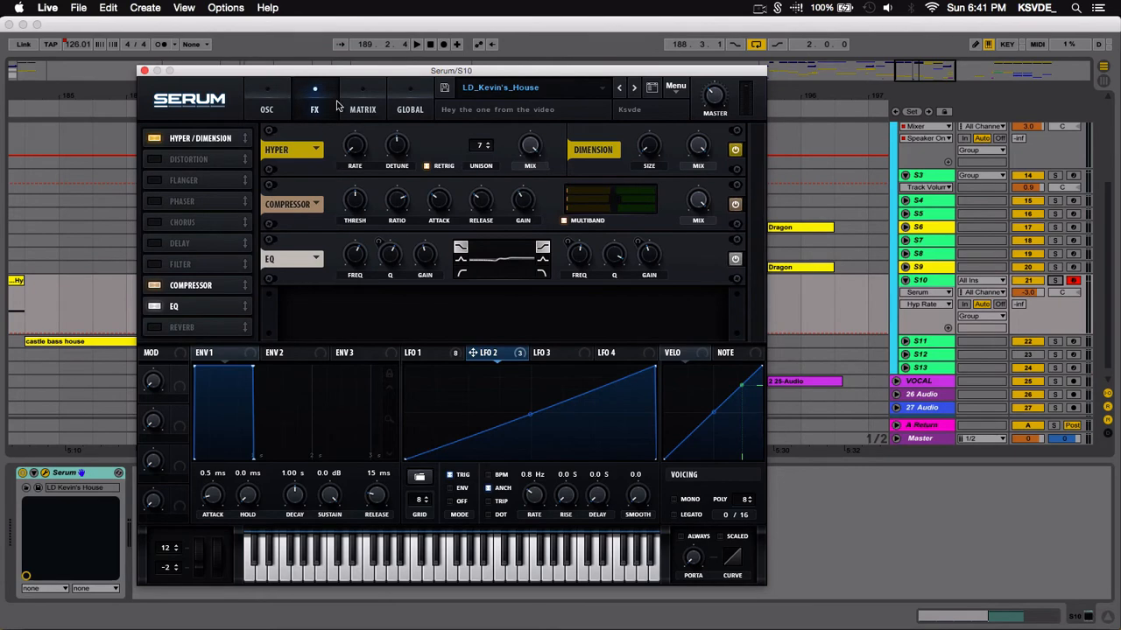
left_click(273, 121)
Recheck LFO 1 and LFO 2 against the oscillator controls, ending on LFO 2
left_click(444, 355)
left_click(478, 358)
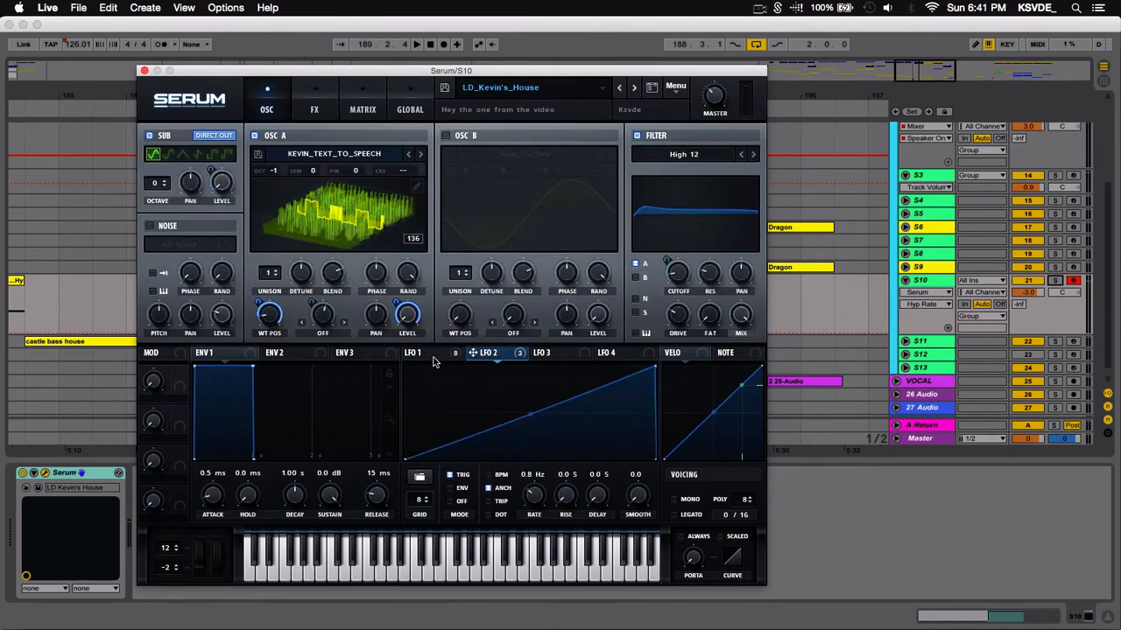
left_click(436, 361)
left_click(488, 362)
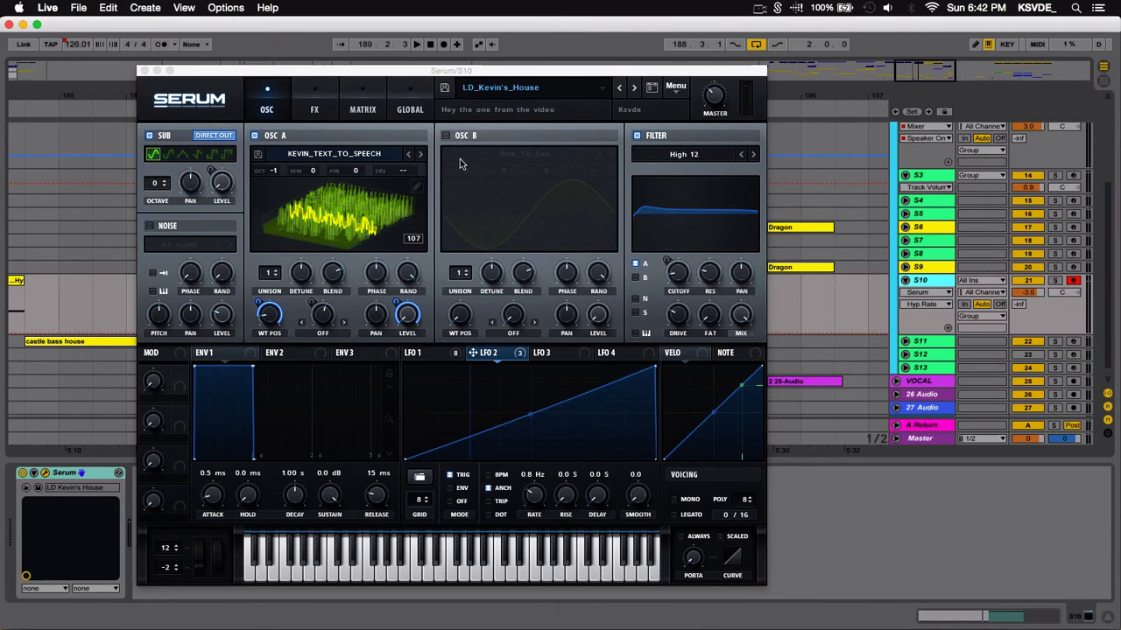
Browse the TEXT- Ksvde Presets Freebie preset folder and the user wavetables in TEXT - Ksvde Tables without loading anything
left_click(506, 91)
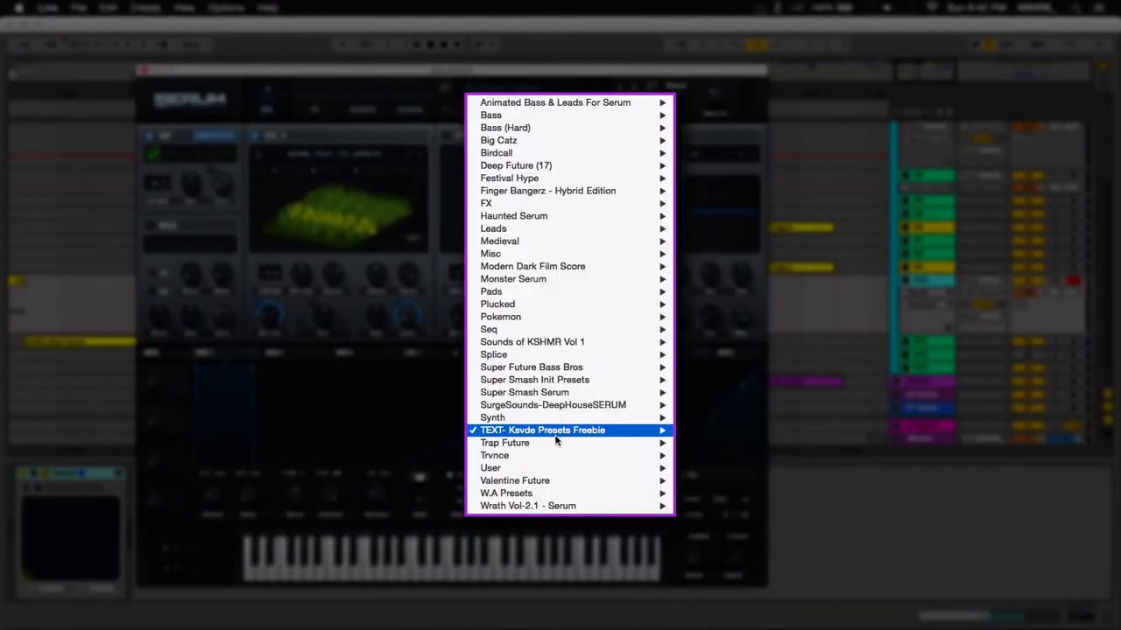
mouse_move(560, 430)
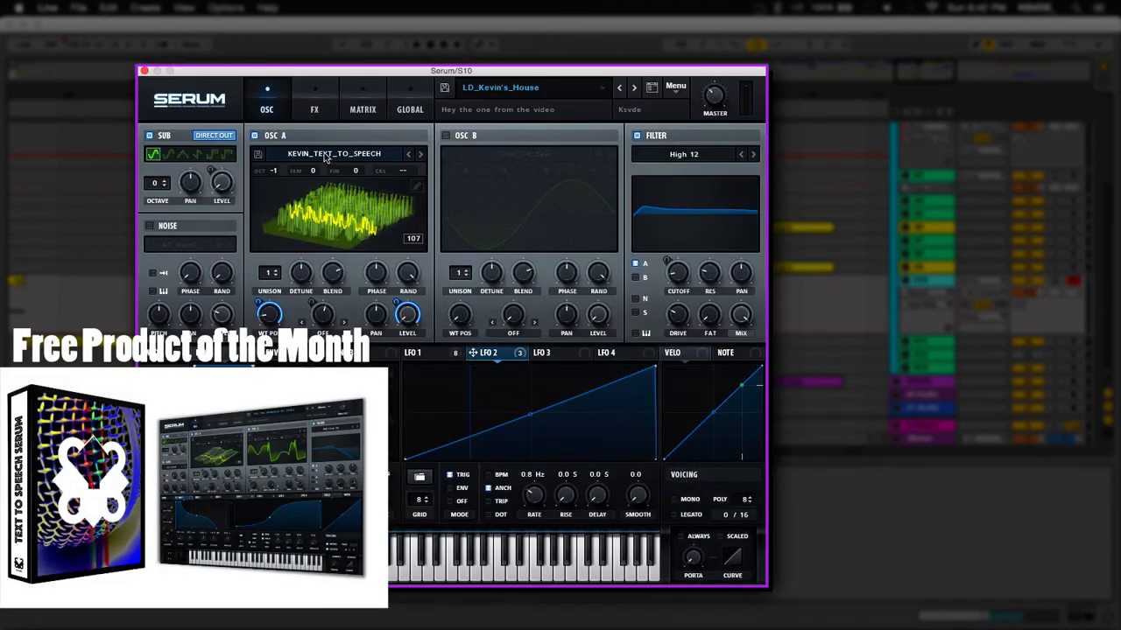
left_click(325, 154)
mouse_move(324, 208)
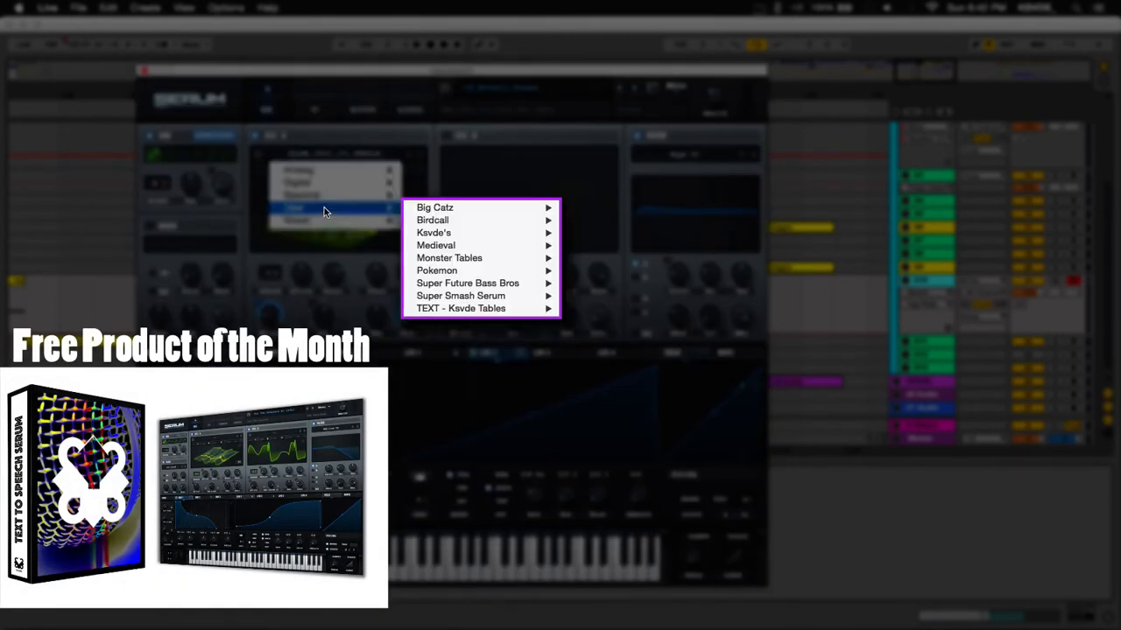
mouse_move(464, 311)
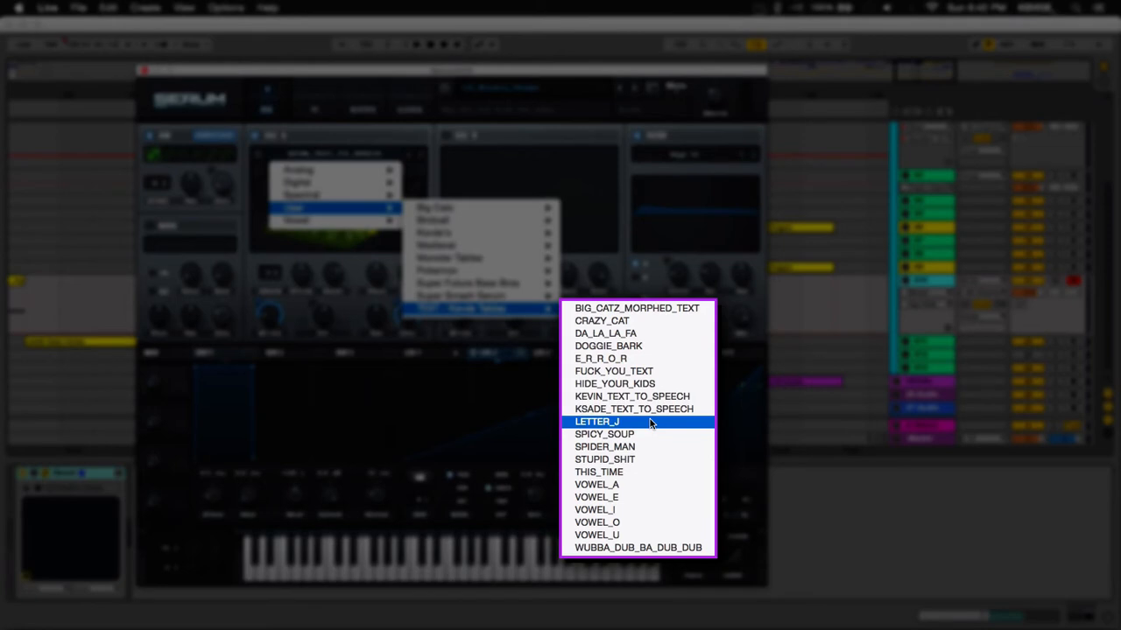
left_click(585, 64)
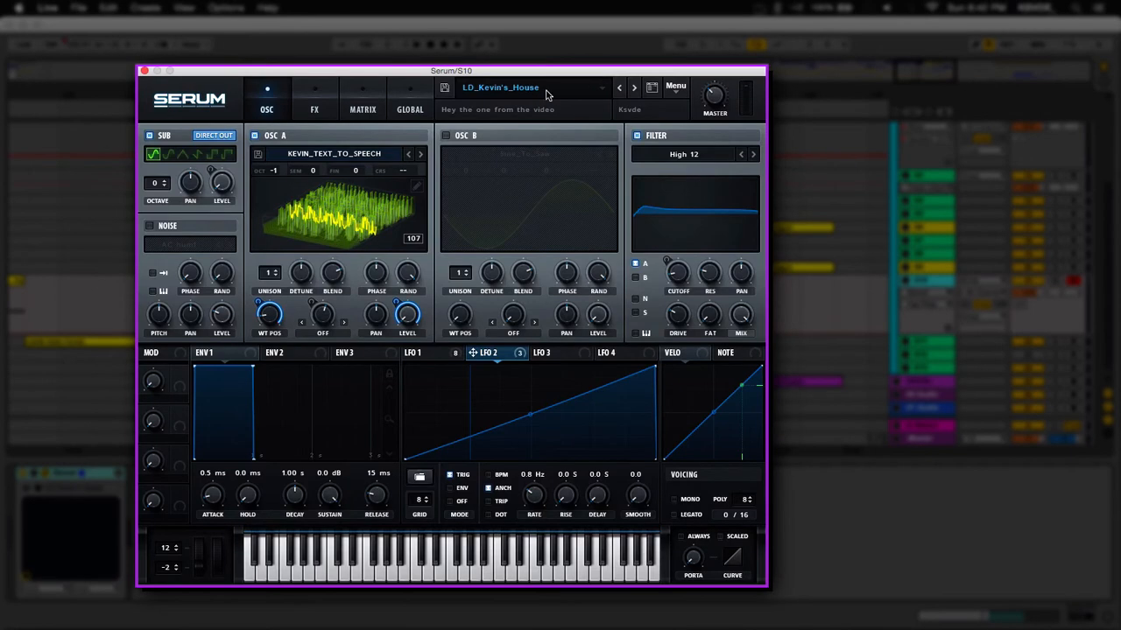
Load the Init_Custom_Text_Ksvde preset from the TEXT- Ksvde Presets Freebie folder
left_click(549, 92)
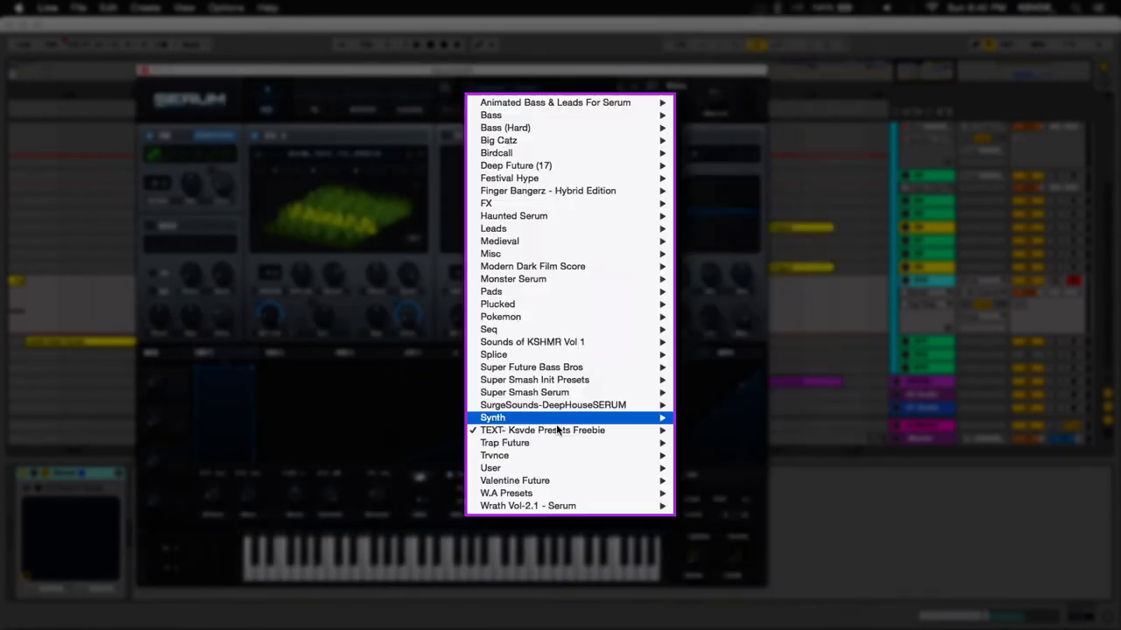
mouse_move(556, 429)
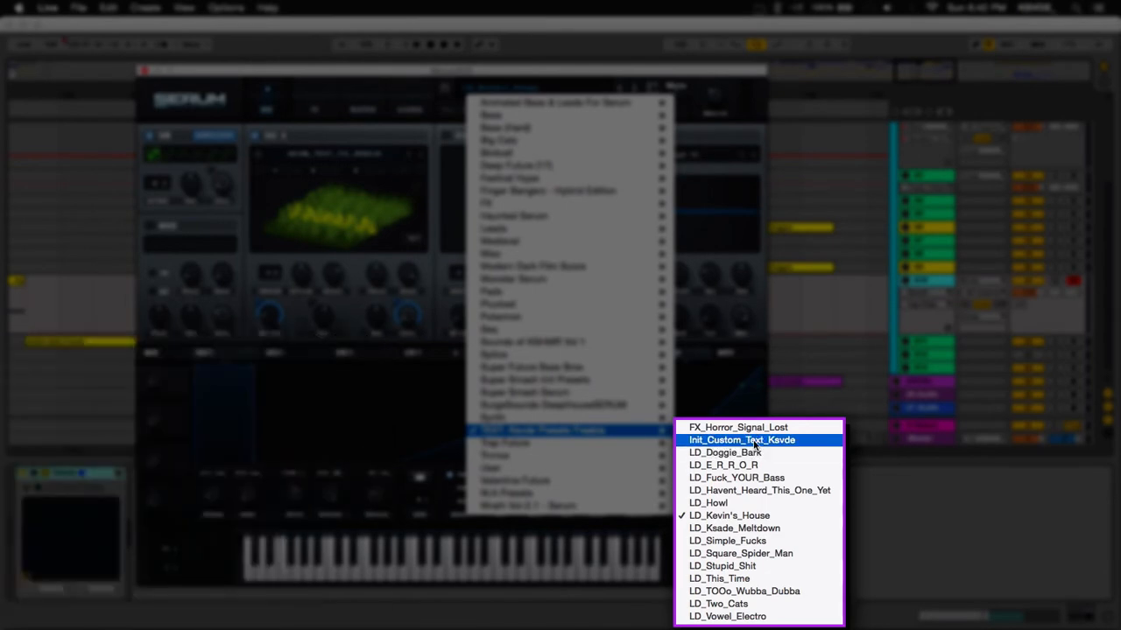
left_click(754, 440)
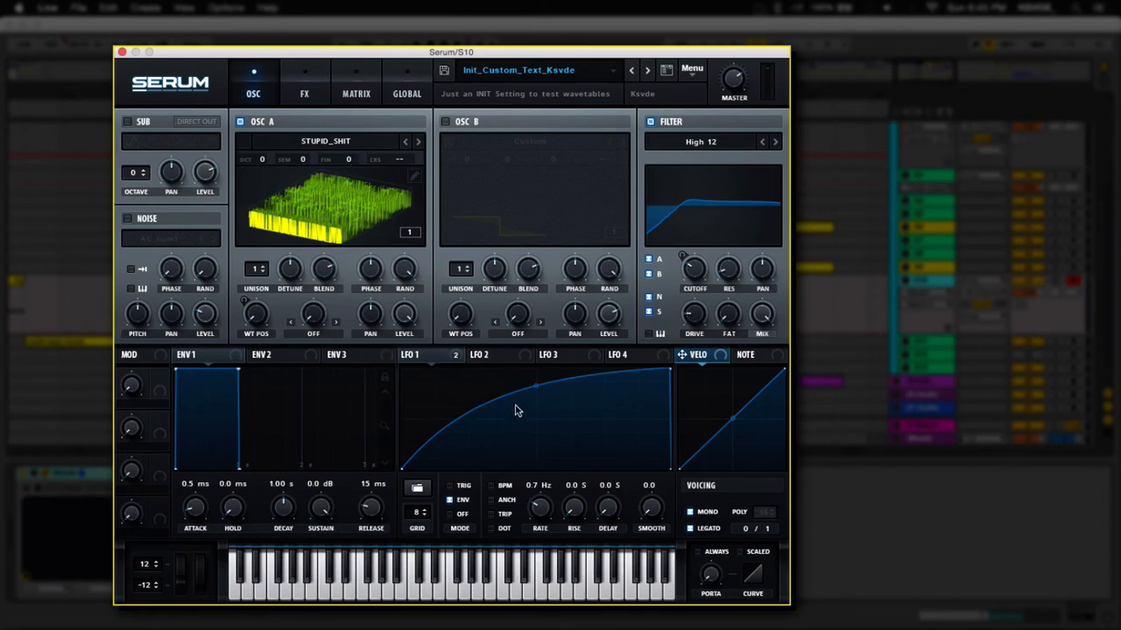
Inspect the init preset's LFO 1 modulation and its effects chain, and return to the oscillator view
left_click(478, 356)
left_click(442, 357)
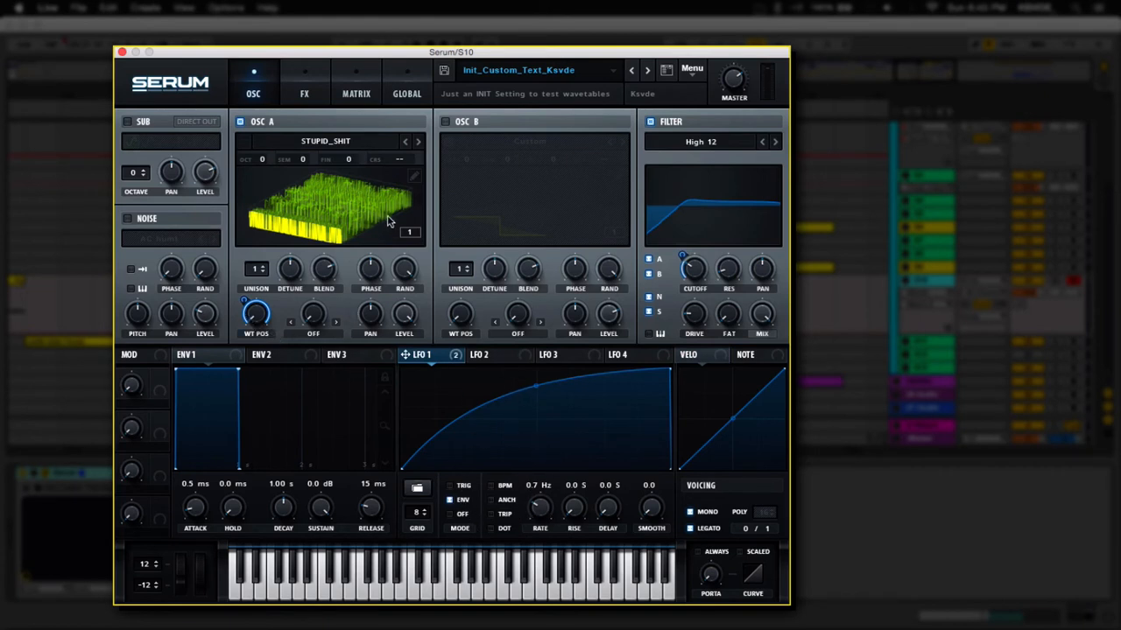
left_click(306, 96)
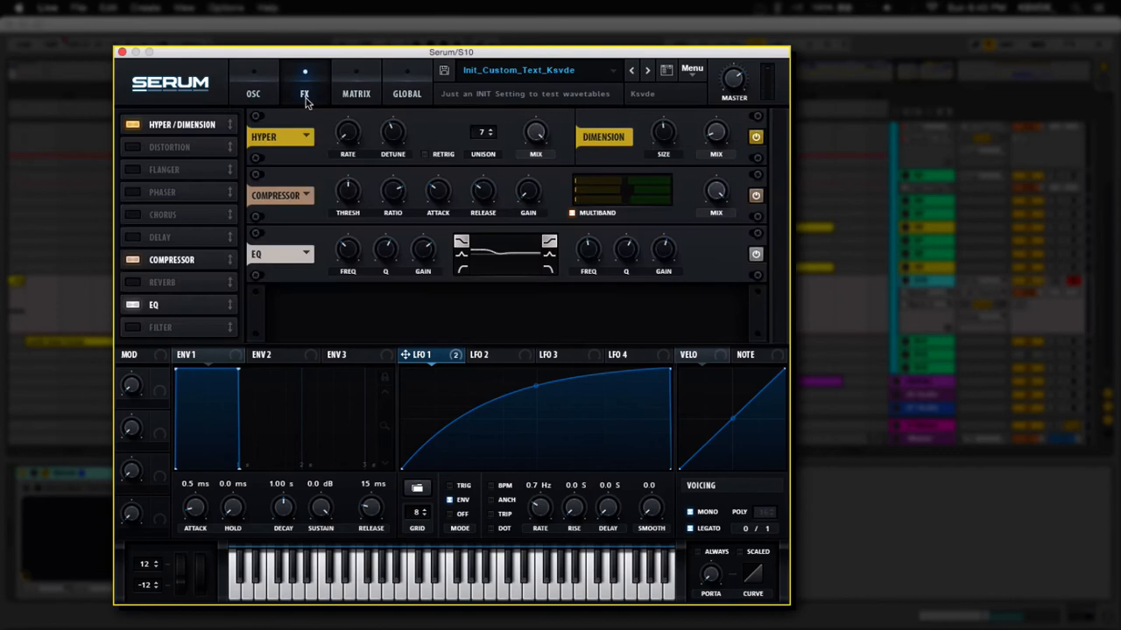
left_click(236, 92)
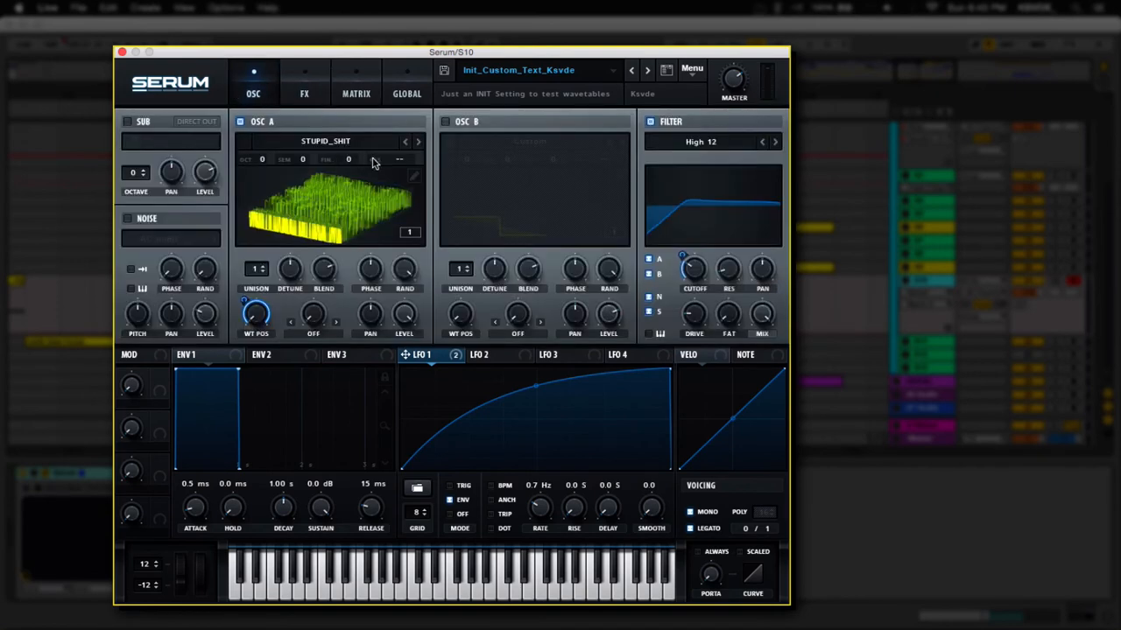
Examine Oscillator A's wavetable editor, including its formula field and morph options, and close the editor
left_click(413, 177)
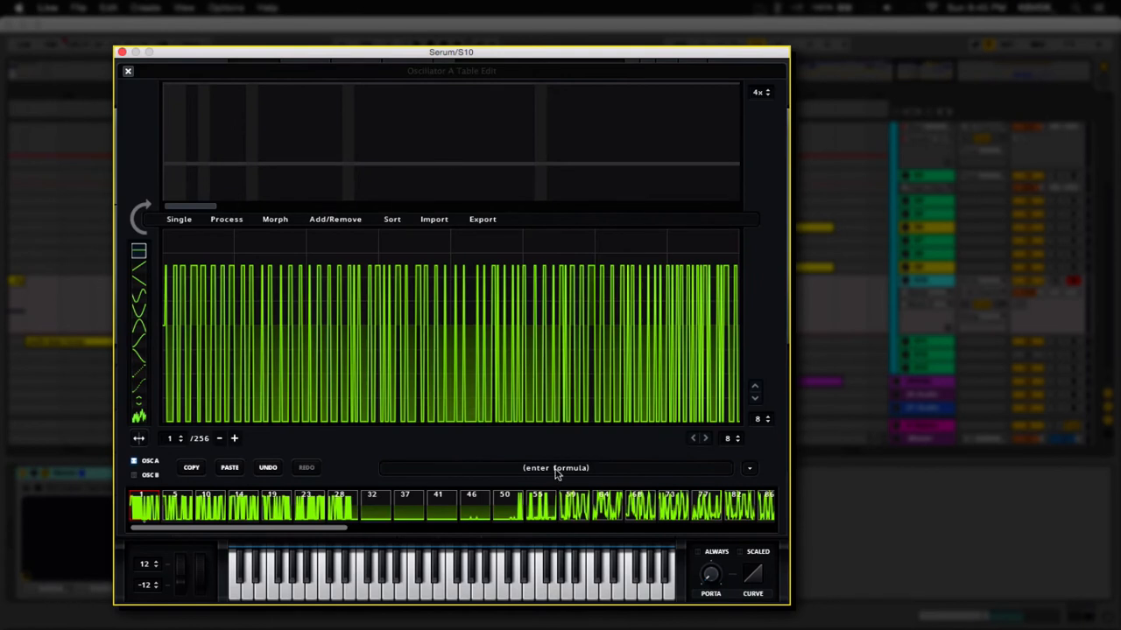
left_click(273, 222)
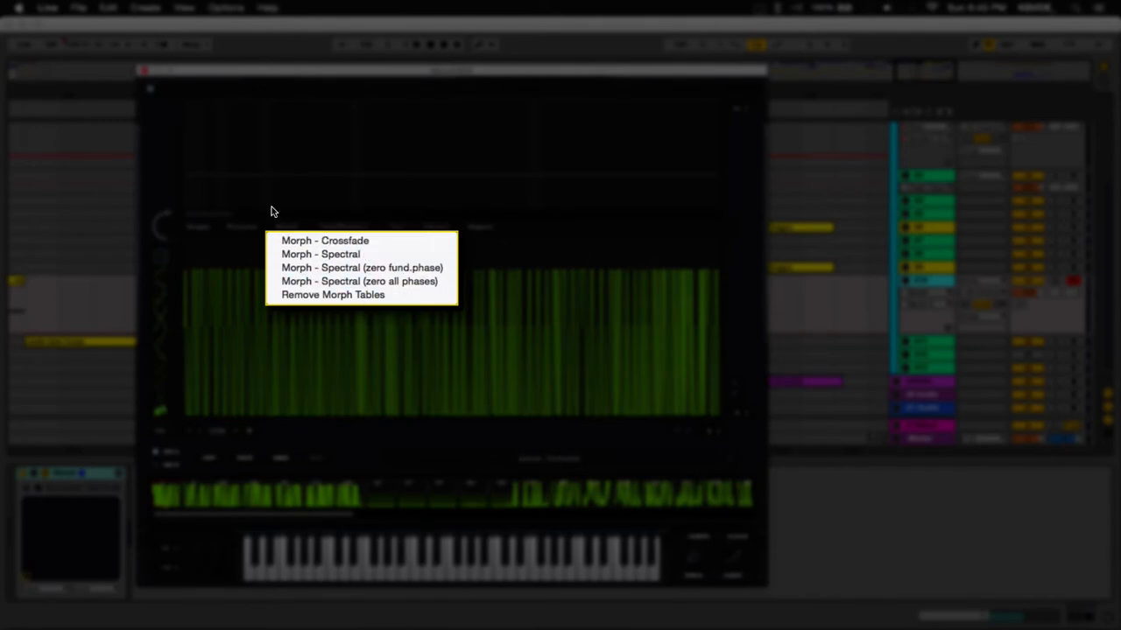
left_click(149, 91)
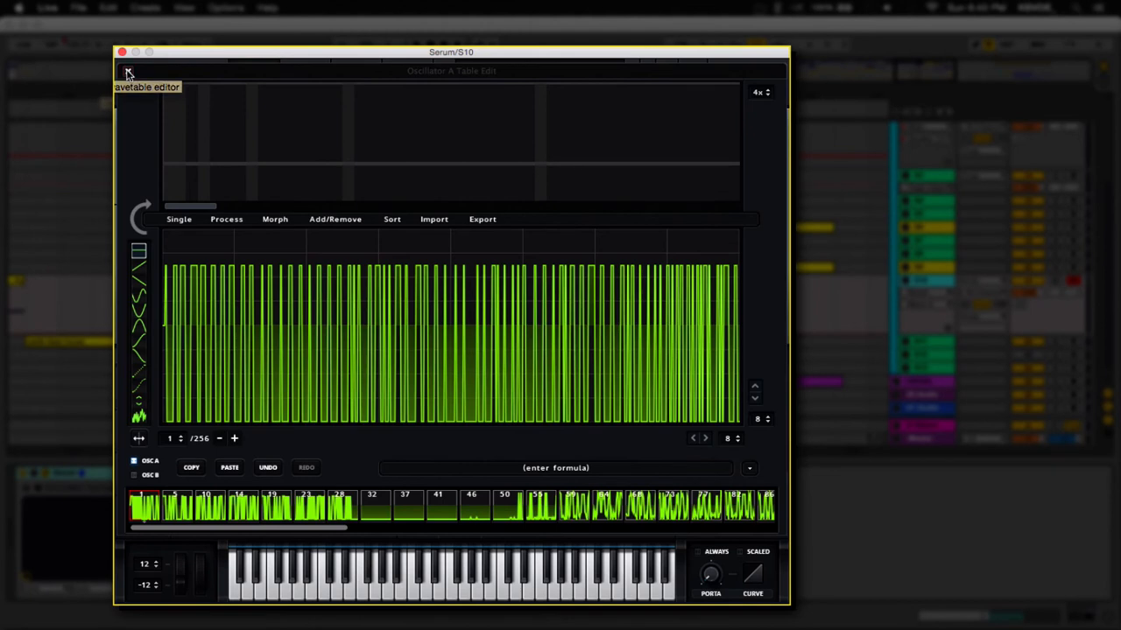
left_click(127, 74)
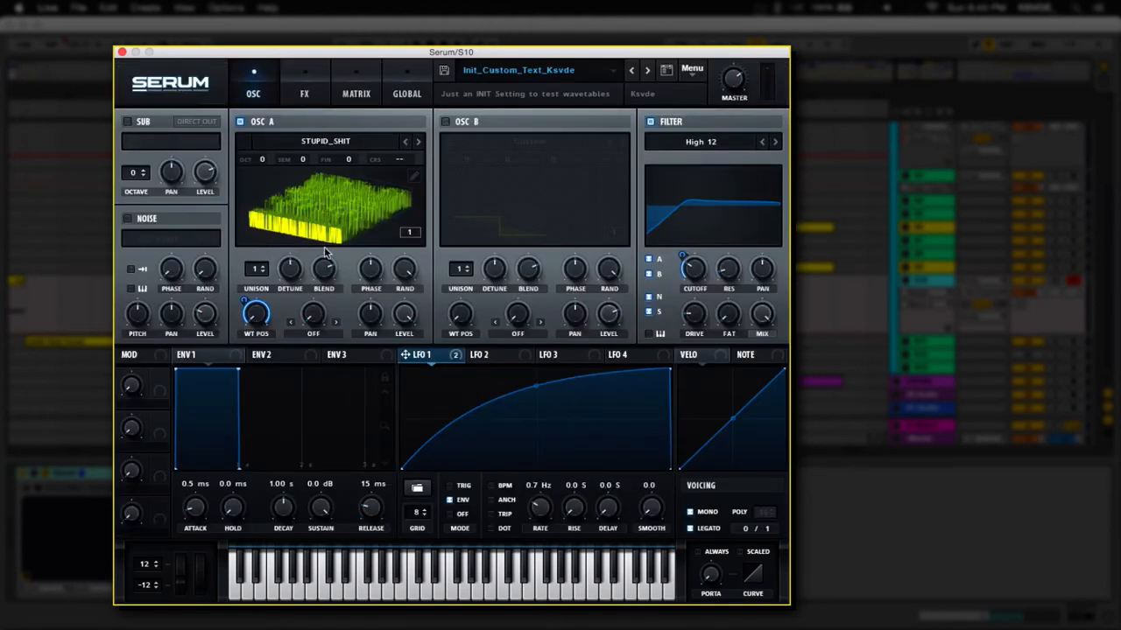
Generate a text-to-speech wavetable in Oscillator A's editor from the quoted formula "Vex Ventura"
left_click(412, 178)
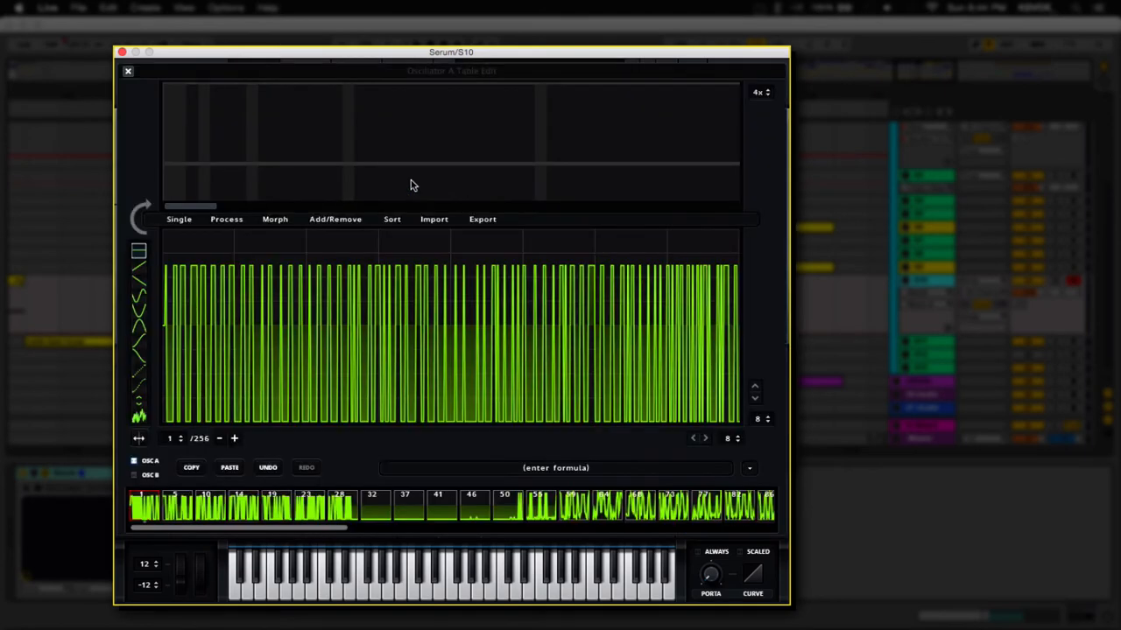
left_click(588, 468)
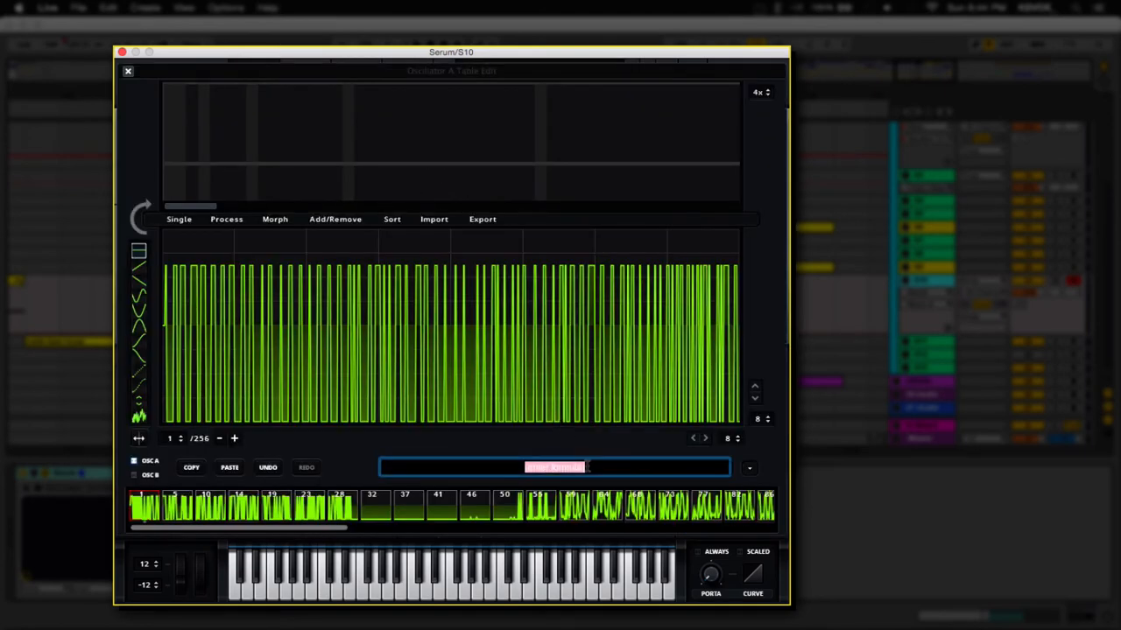
type("\"")
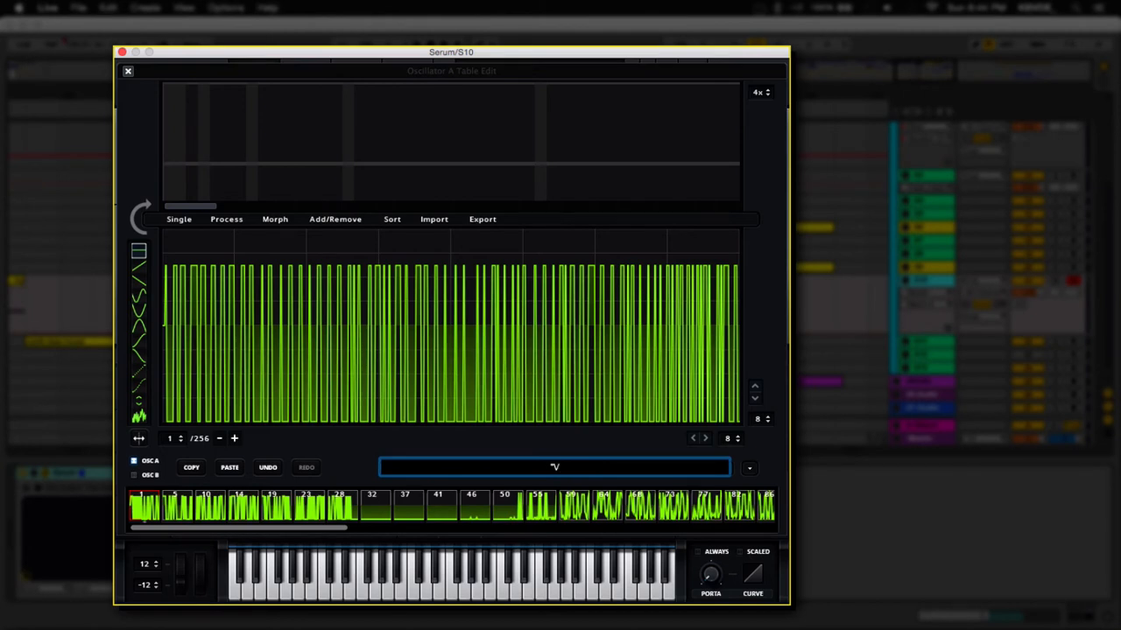
type("Vex")
type("Venture")
key("BackSpace")
type("a\"")
key("Return")
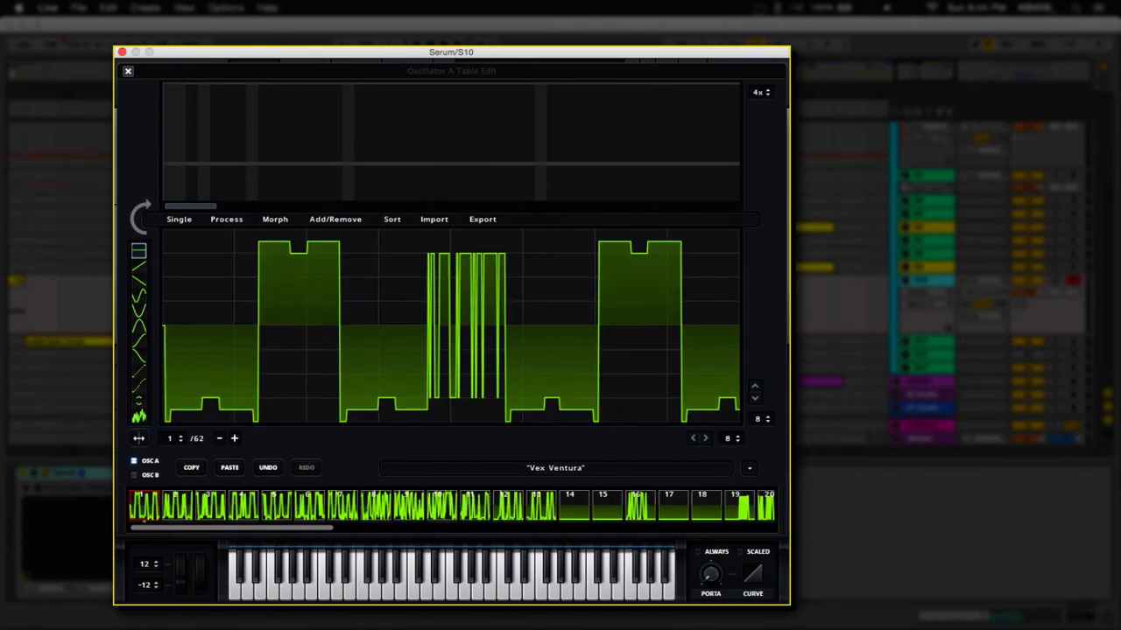
Apply Morph - Spectral to the "Vex Ventura" wavetable and close the wavetable editor
left_click(275, 219)
left_click(302, 253)
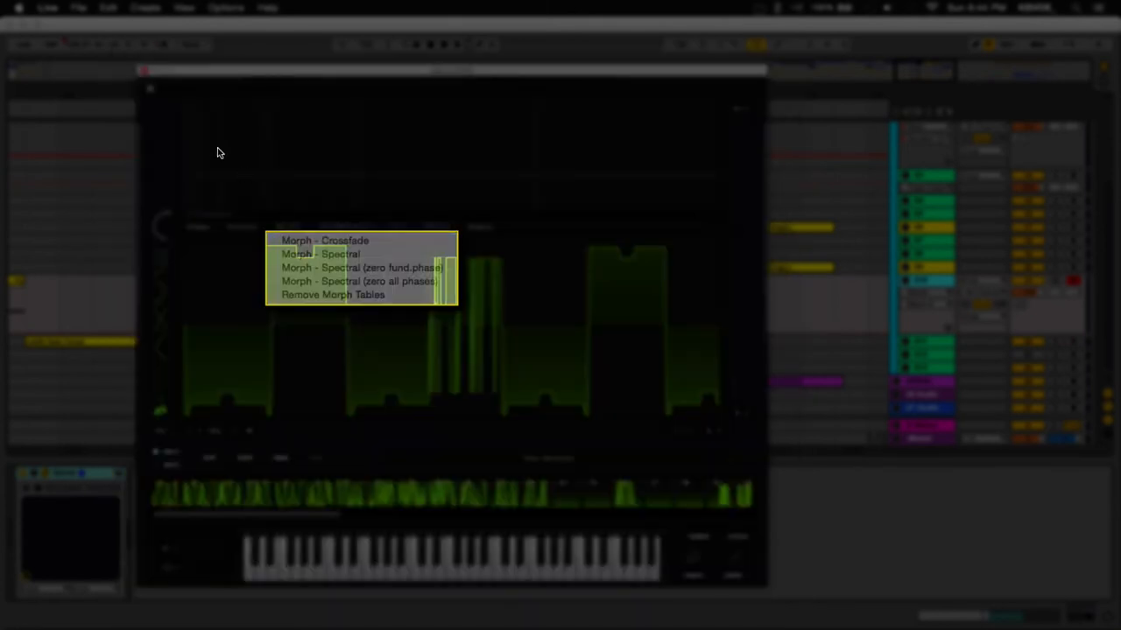
left_click(128, 71)
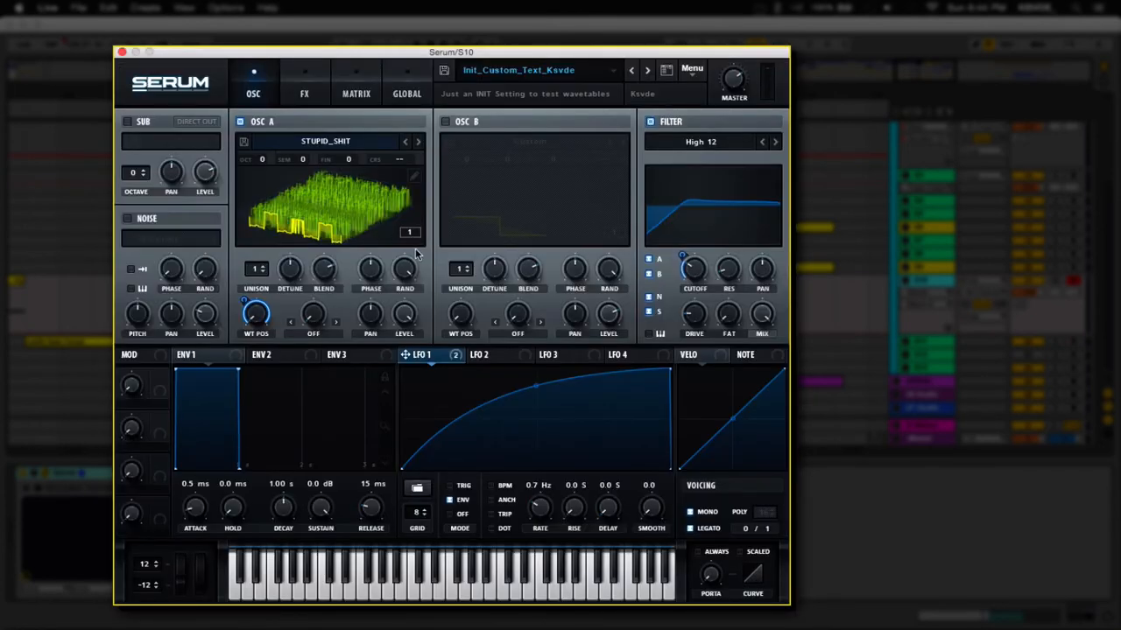
Select track S10 and play notes to audition the "Vex Ventura" speech wavetable
left_click(937, 284)
key("a")
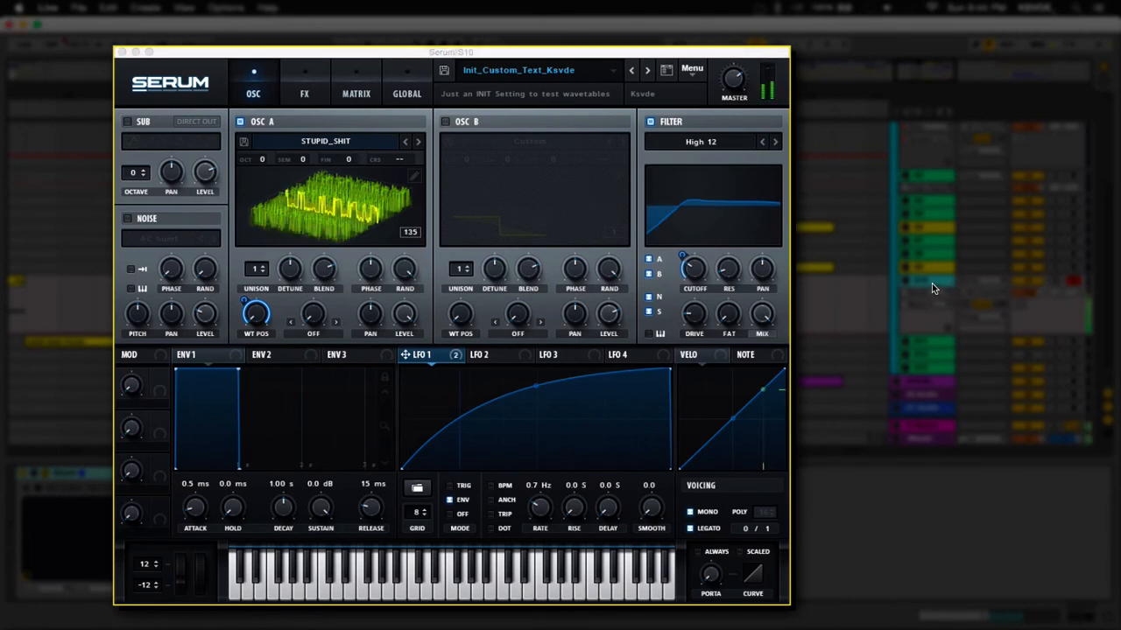
key("a")
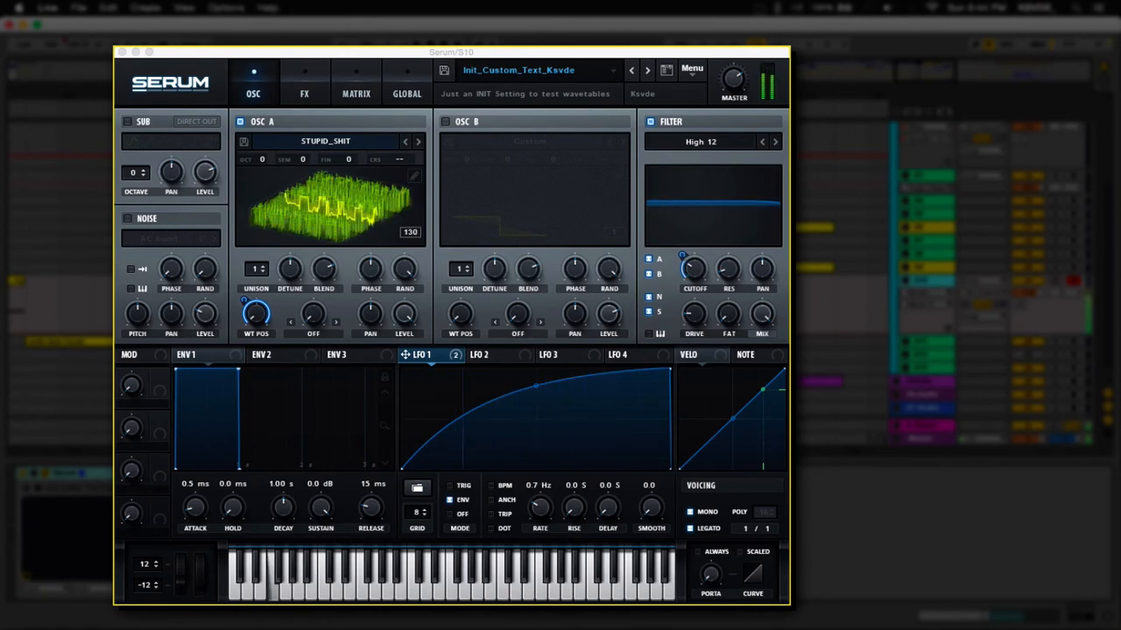
Replace Oscillator A's speech formula with "Vegas Hot" in the wavetable editor and apply Morph - Crossfade to the new table
left_click(414, 176)
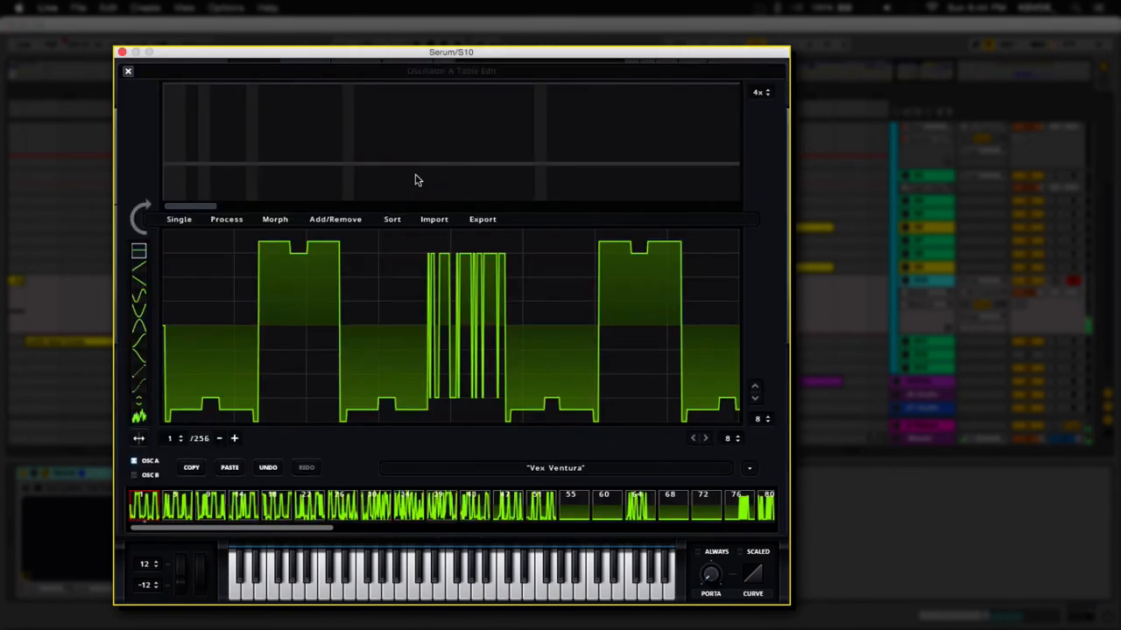
left_click(590, 468)
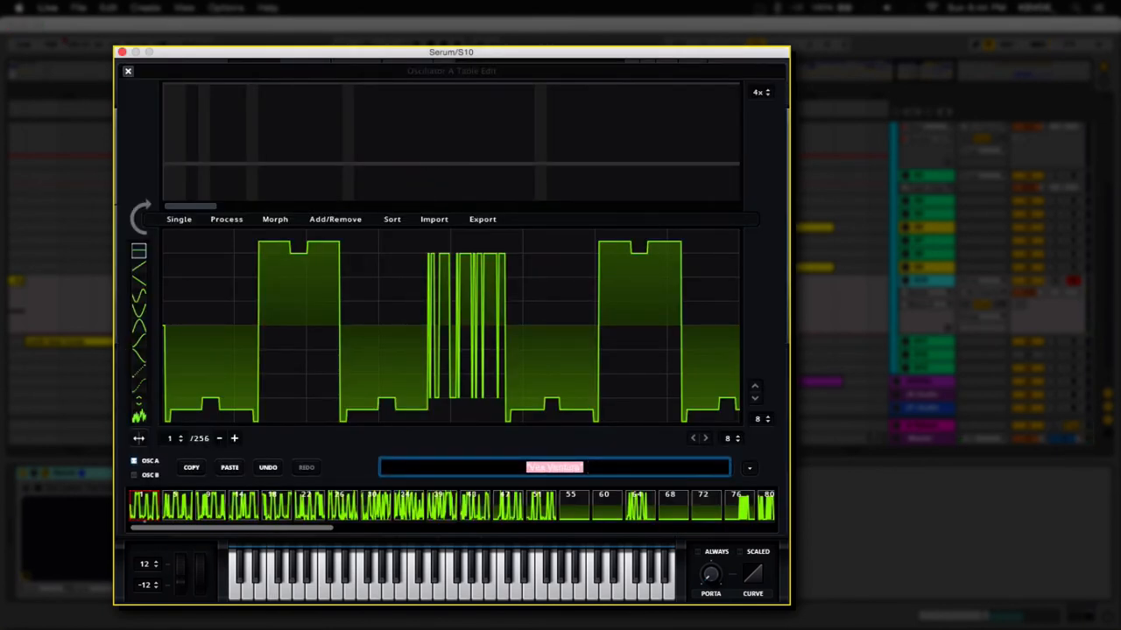
key("BackSpace")
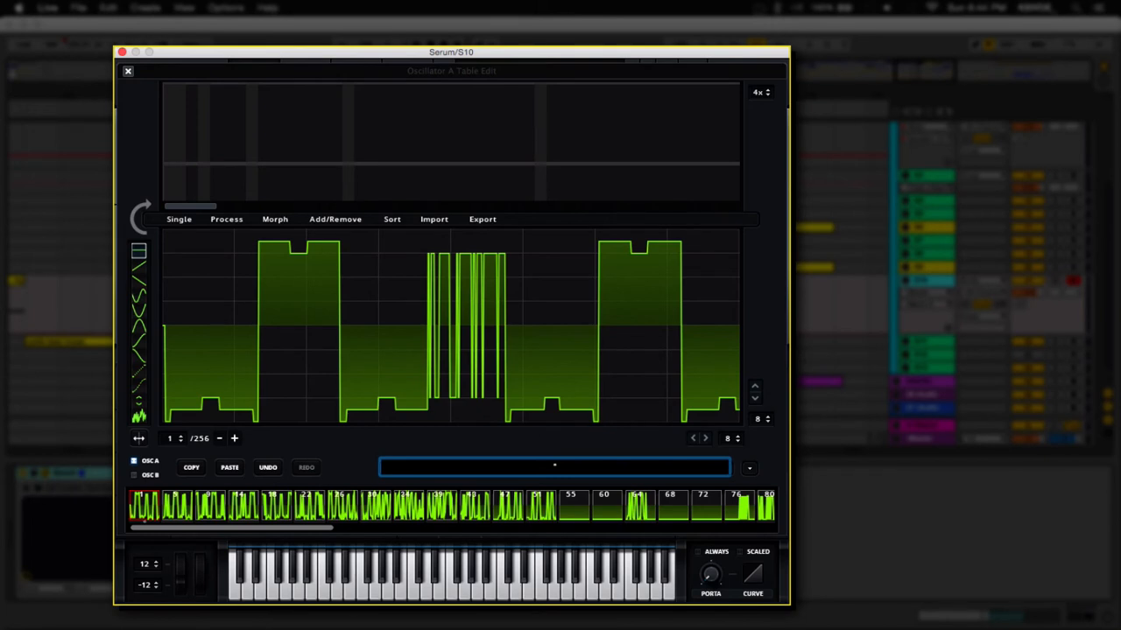
type("'Vegas")
type(" Hot")
type("'")
key("Return")
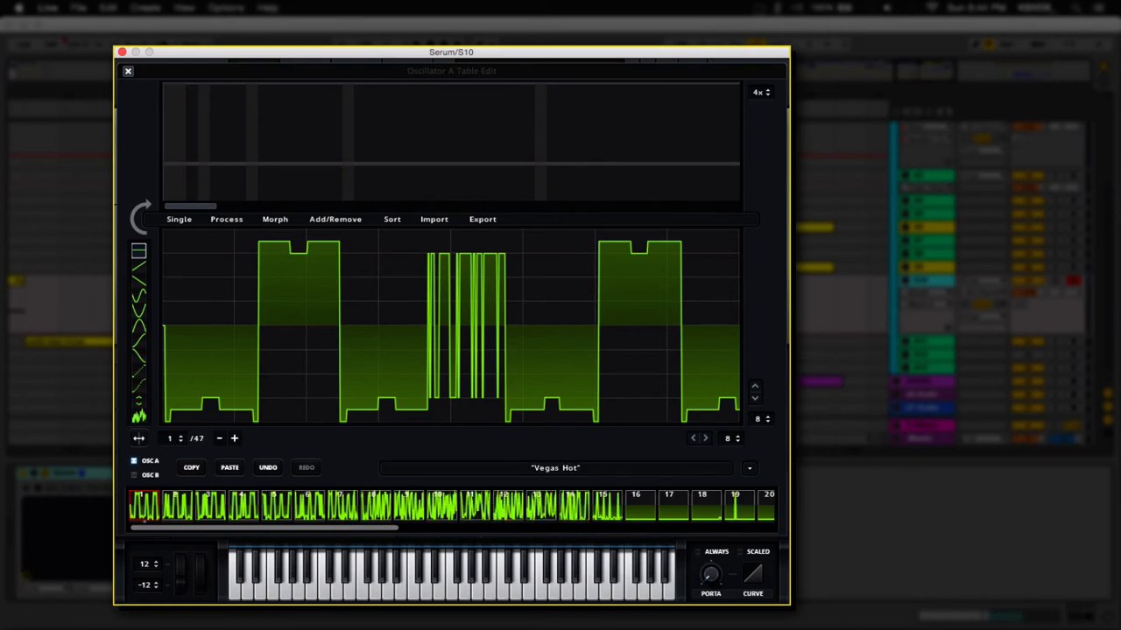
left_click(275, 220)
left_click(303, 241)
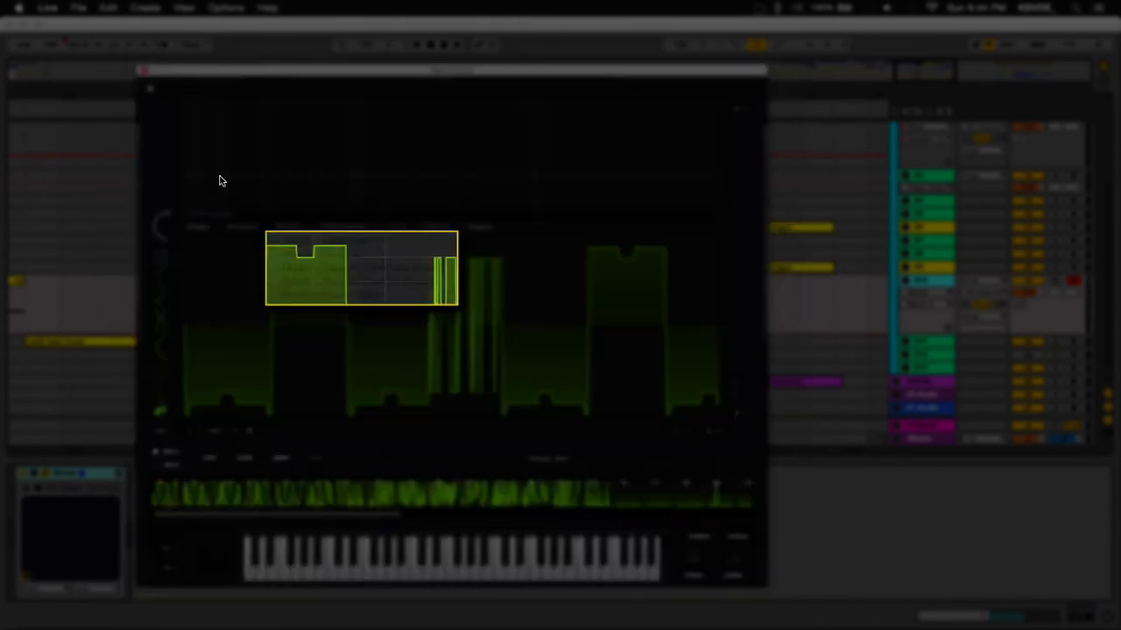
Close the wavetable editor and browse the User wavetable folders available for Oscillator A without loading a table
left_click(130, 76)
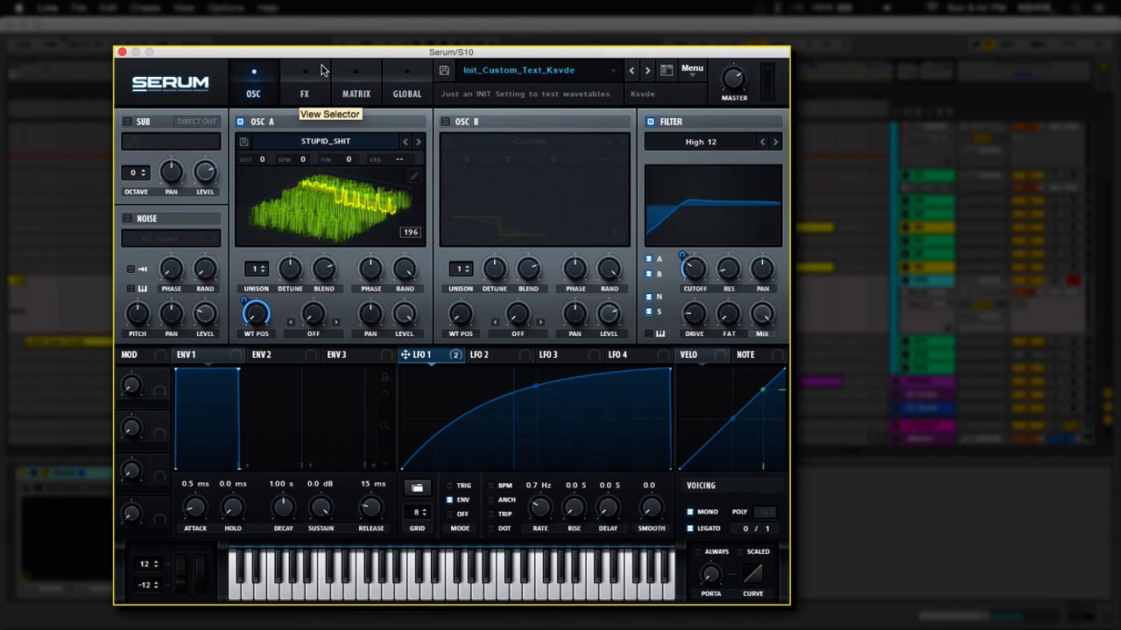
left_click(317, 143)
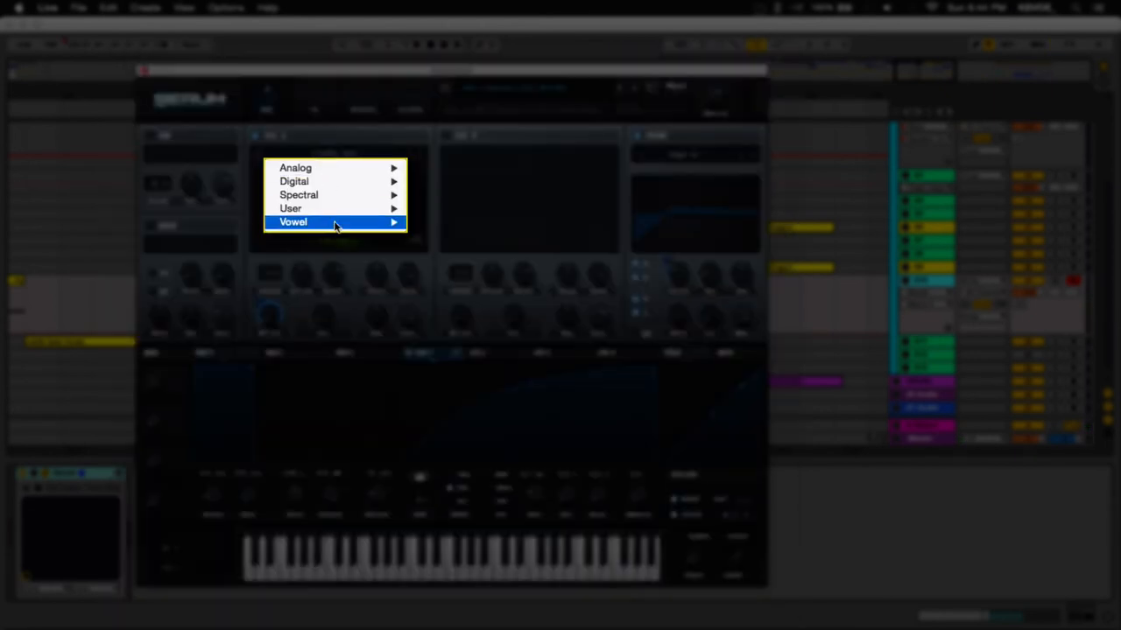
mouse_move(337, 218)
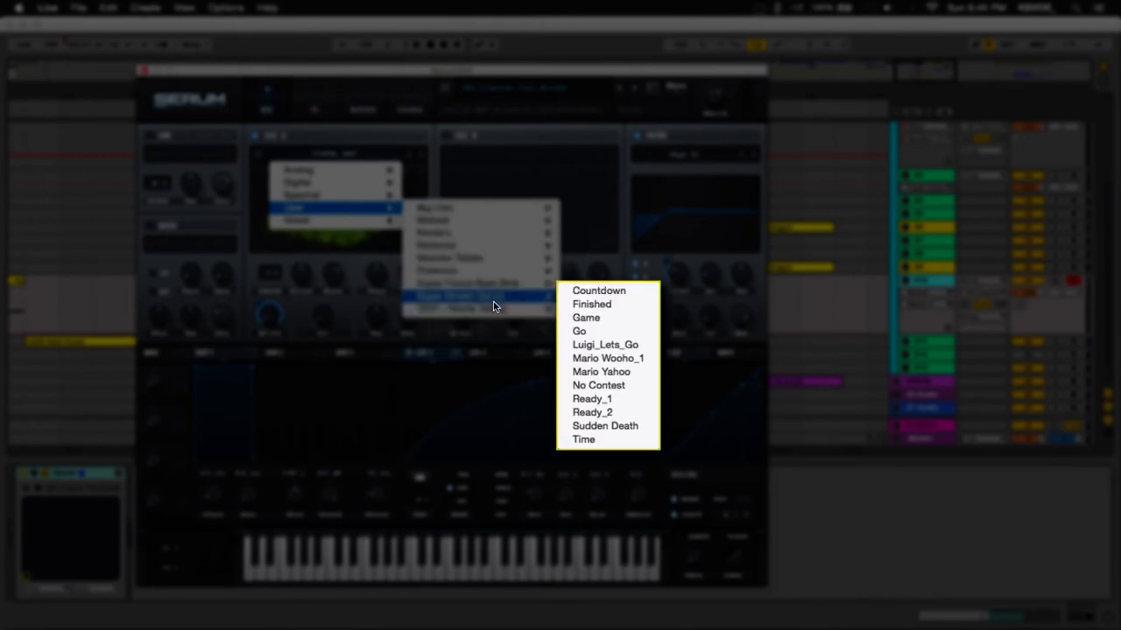
mouse_move(490, 309)
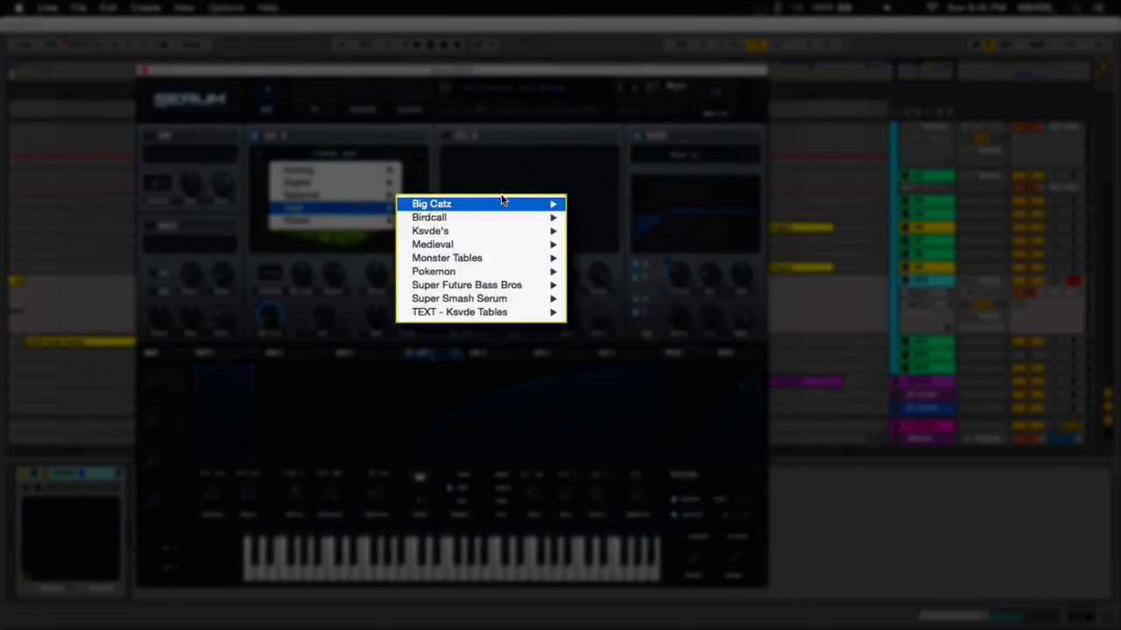
left_click(419, 72)
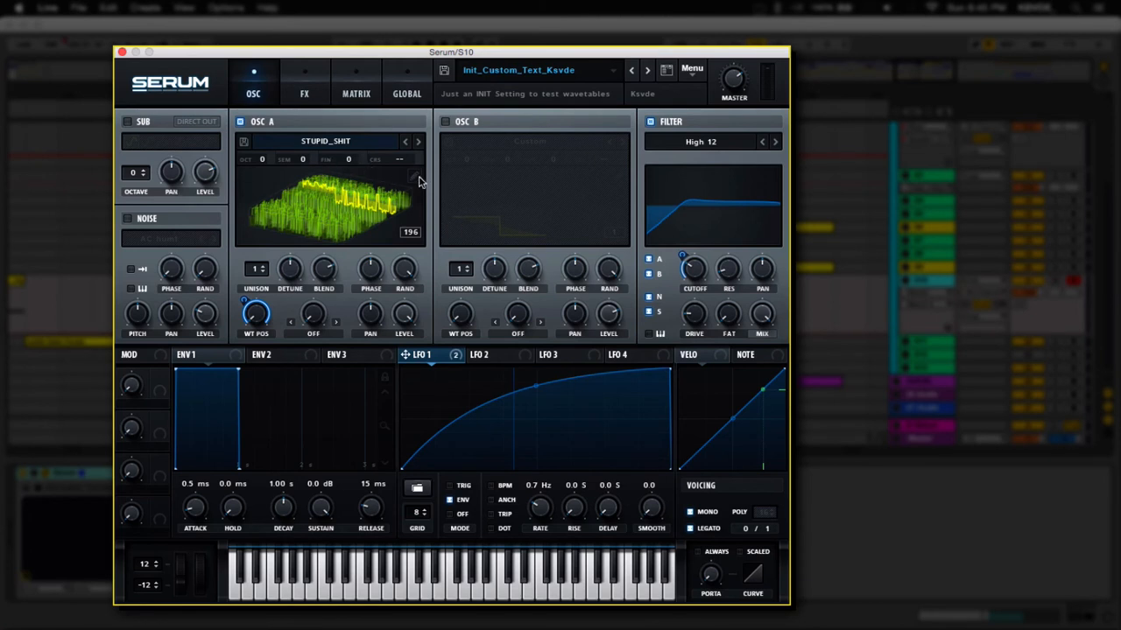
Save Oscillator A's speech wavetable as "Vegas HOt" in the TEXT - Ksvde Tables folder
left_click(243, 142)
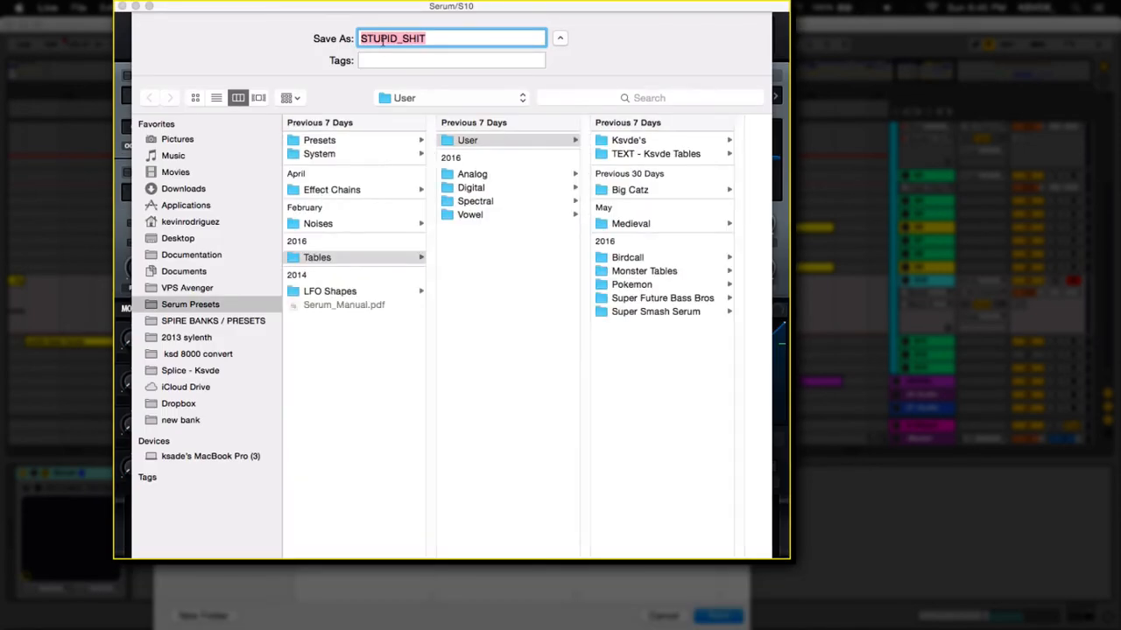
type("Vegas HOt")
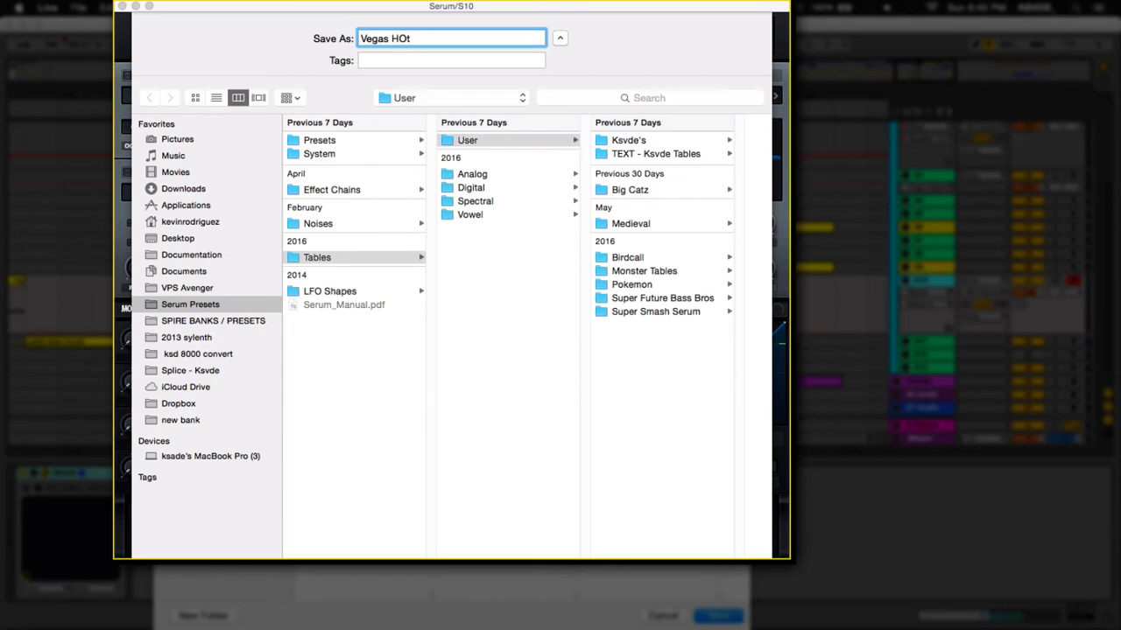
left_click(687, 154)
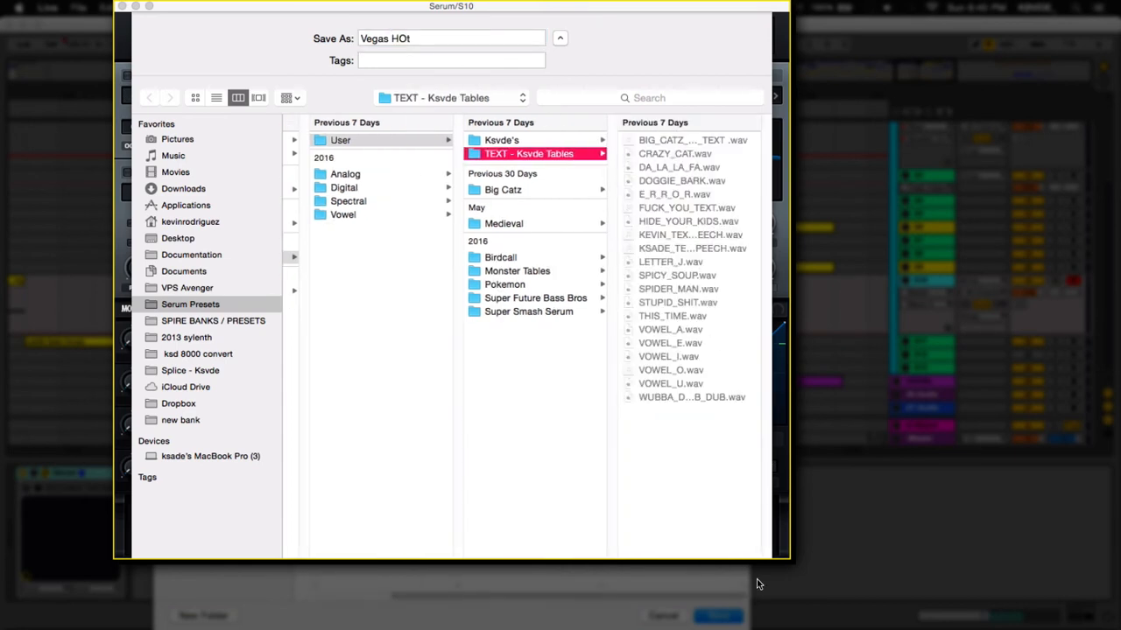
left_click(720, 618)
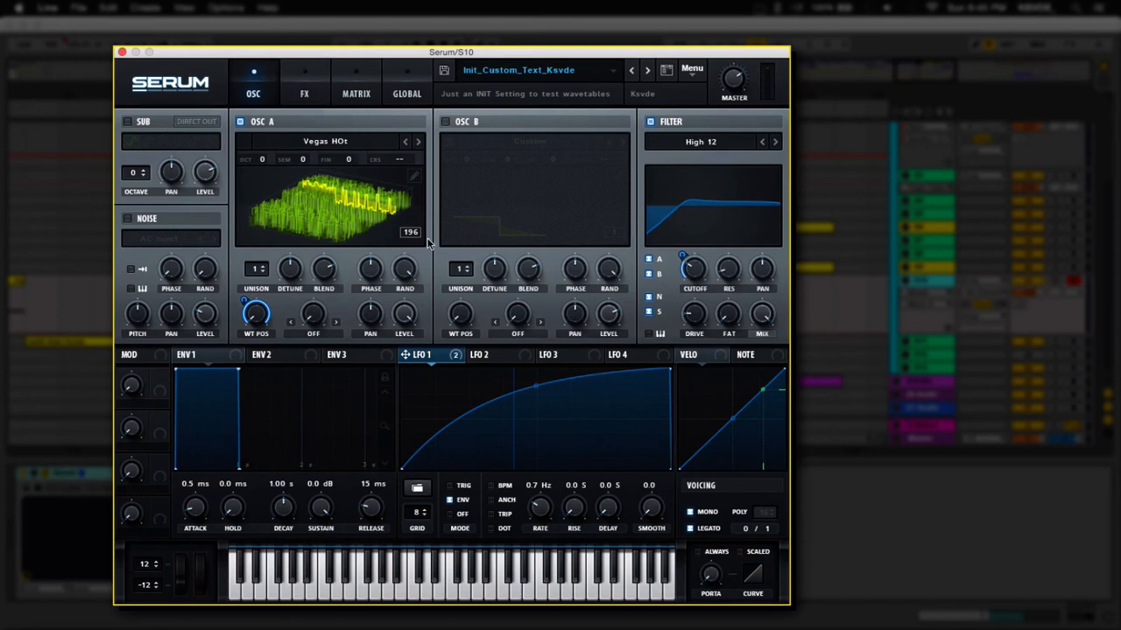
Load the SPIDER_MAN wavetable from the user TEXT - Ksvde Tables folder into Oscillator A to audition it
left_click(338, 141)
mouse_move(393, 208)
mouse_move(490, 313)
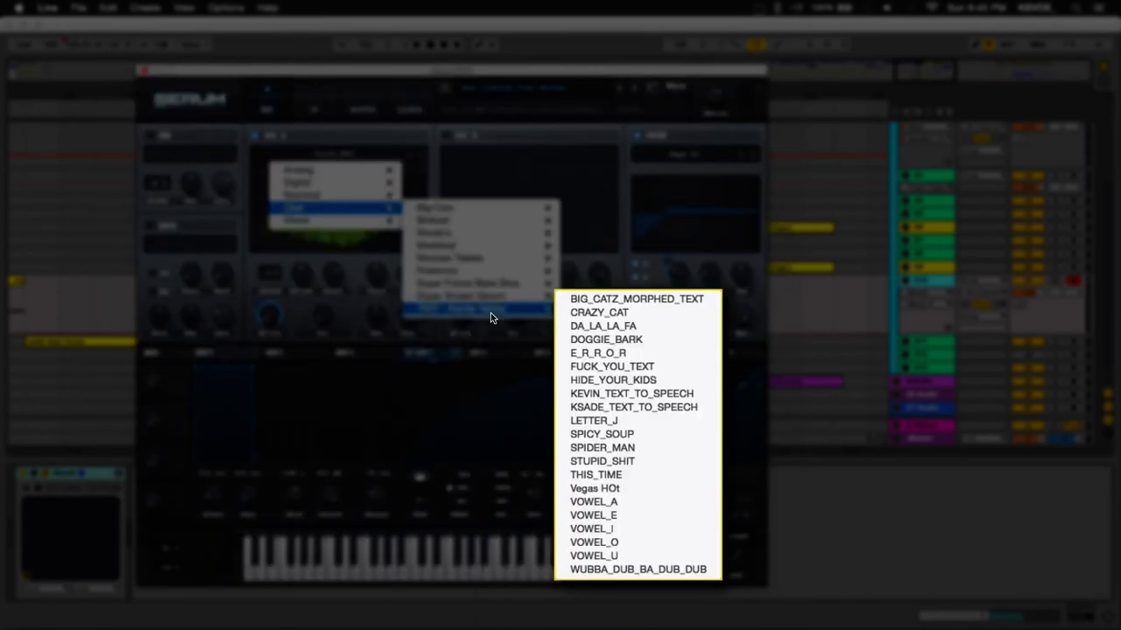
left_click(654, 452)
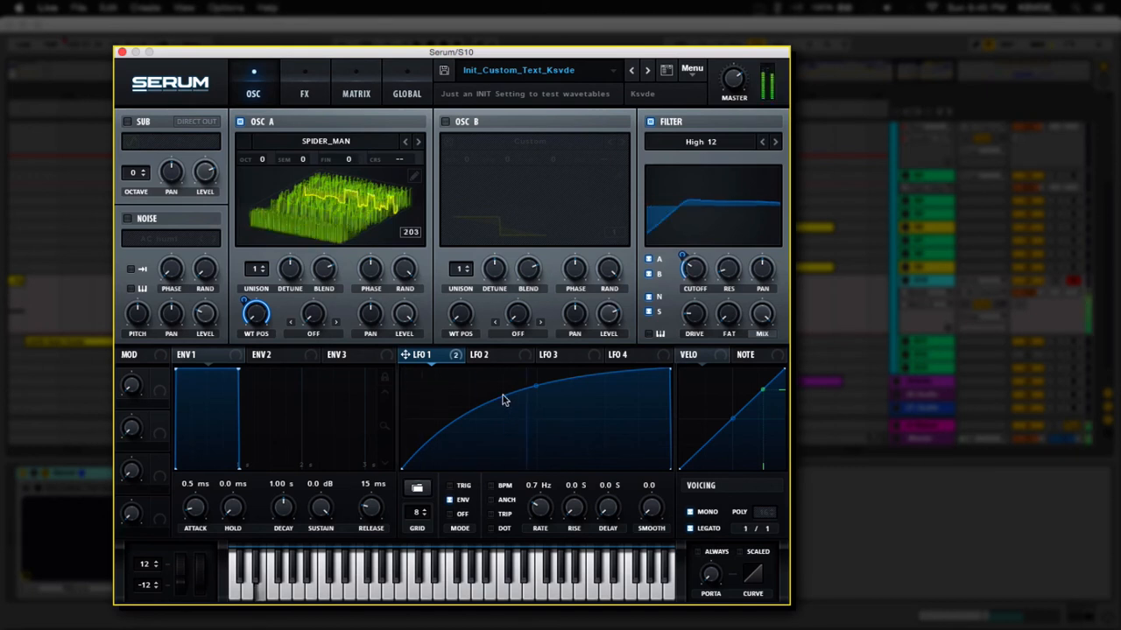
Load the LD_Vowel_Electro preset from the TEXT- Ksvde Presets Freebie bank to audition it
left_click(553, 72)
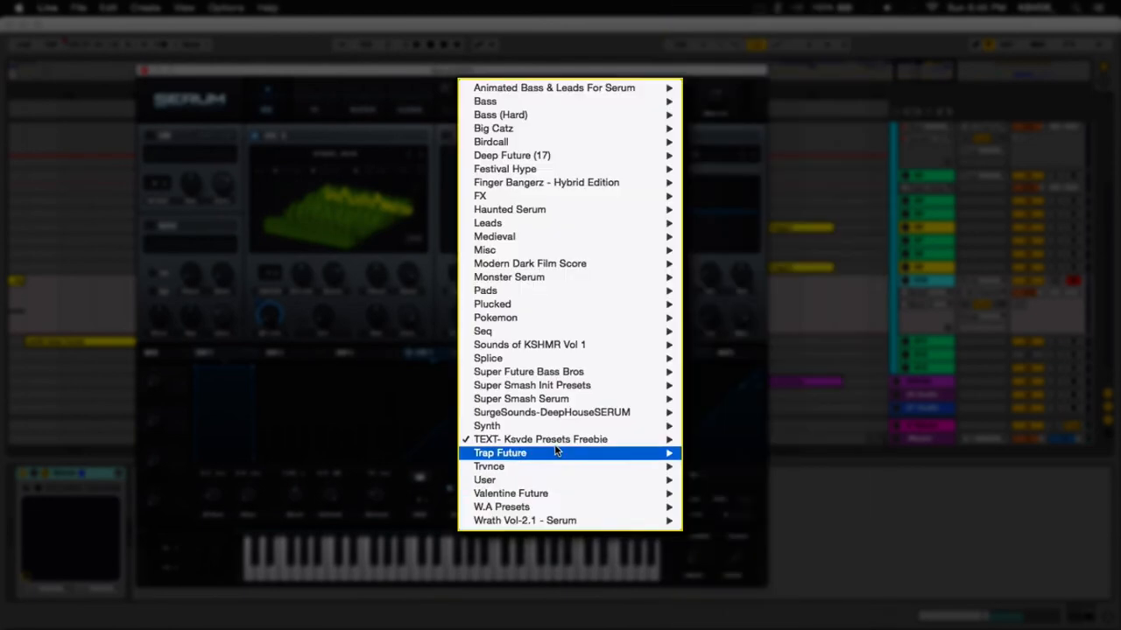
mouse_move(579, 433)
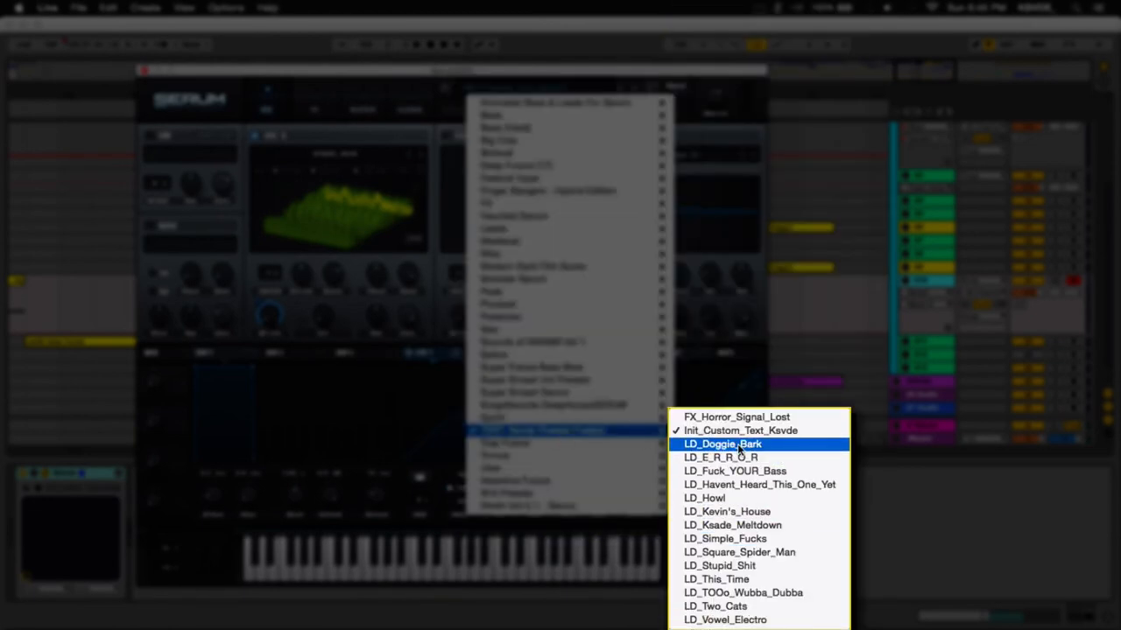
left_click(725, 620)
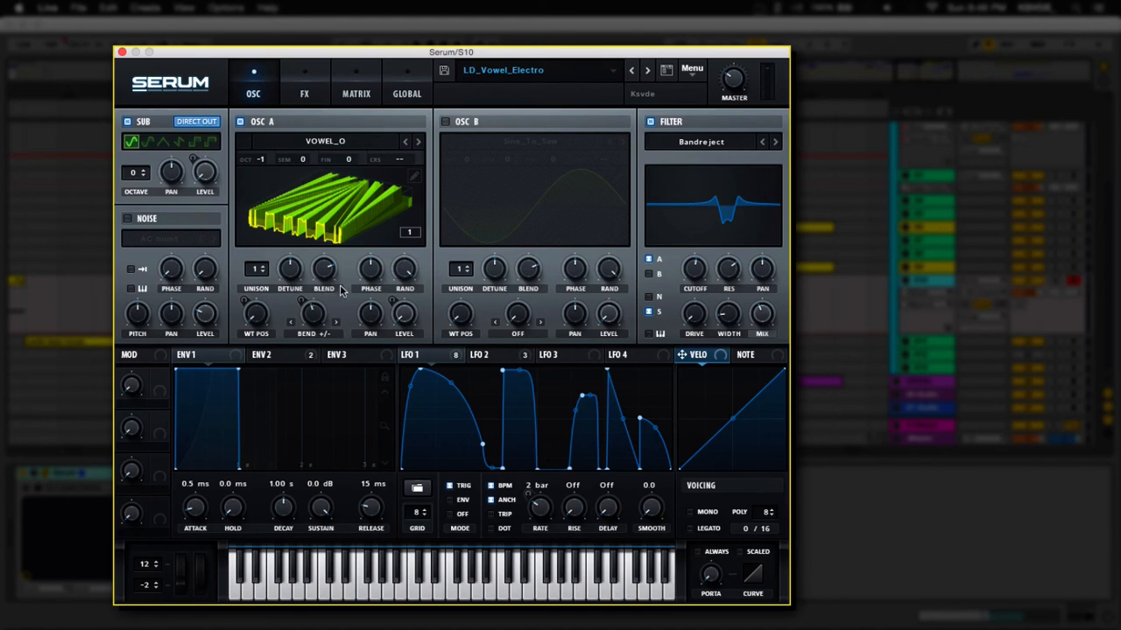
left_click(700, 77)
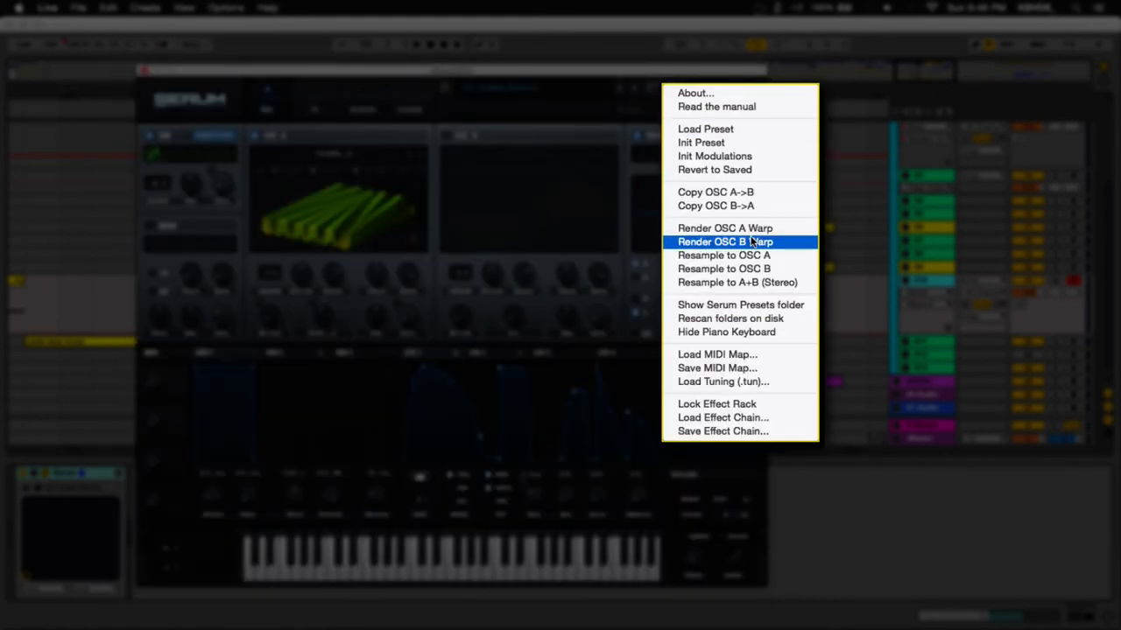
left_click(300, 81)
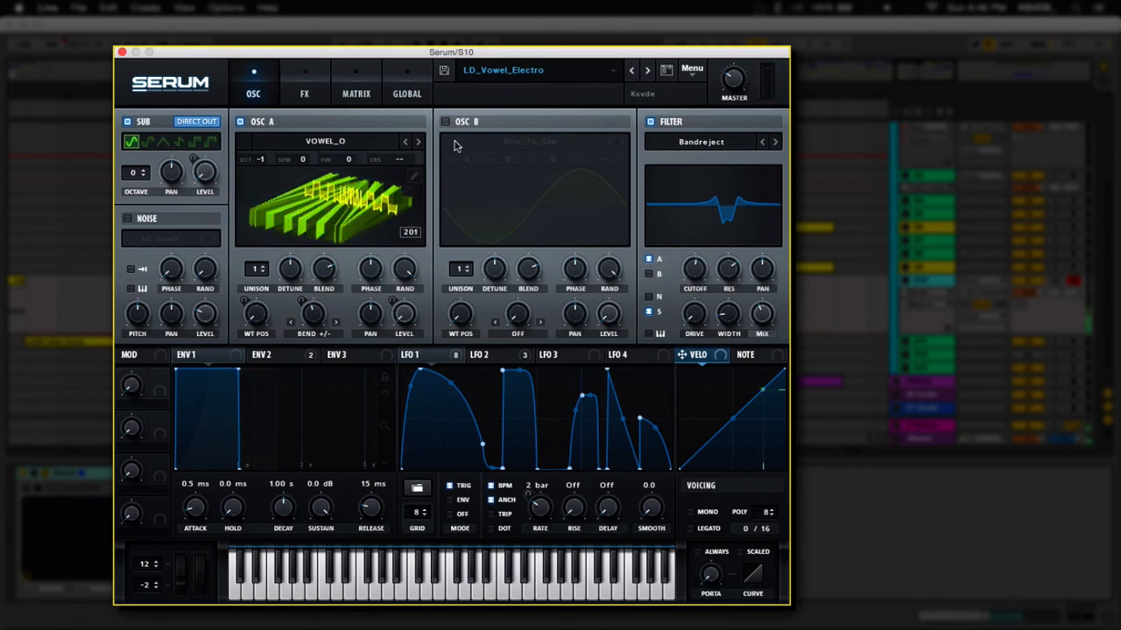
Switch to the LD_Havent_Heard_This_One_Yet preset from the same freebie bank to audition it
left_click(522, 77)
mouse_move(548, 429)
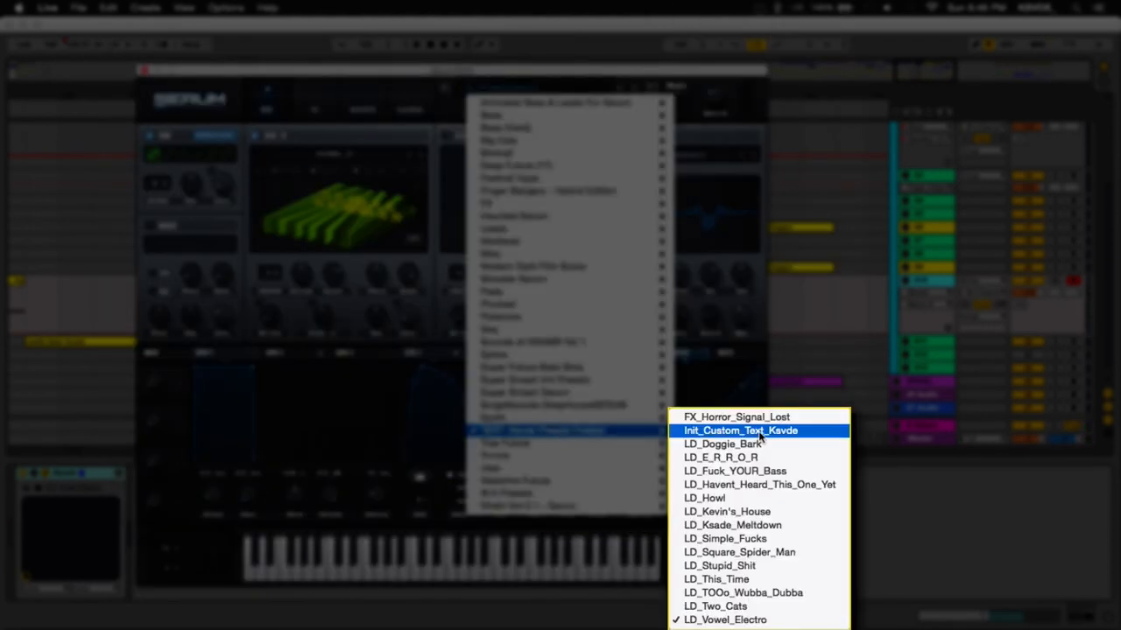
left_click(770, 486)
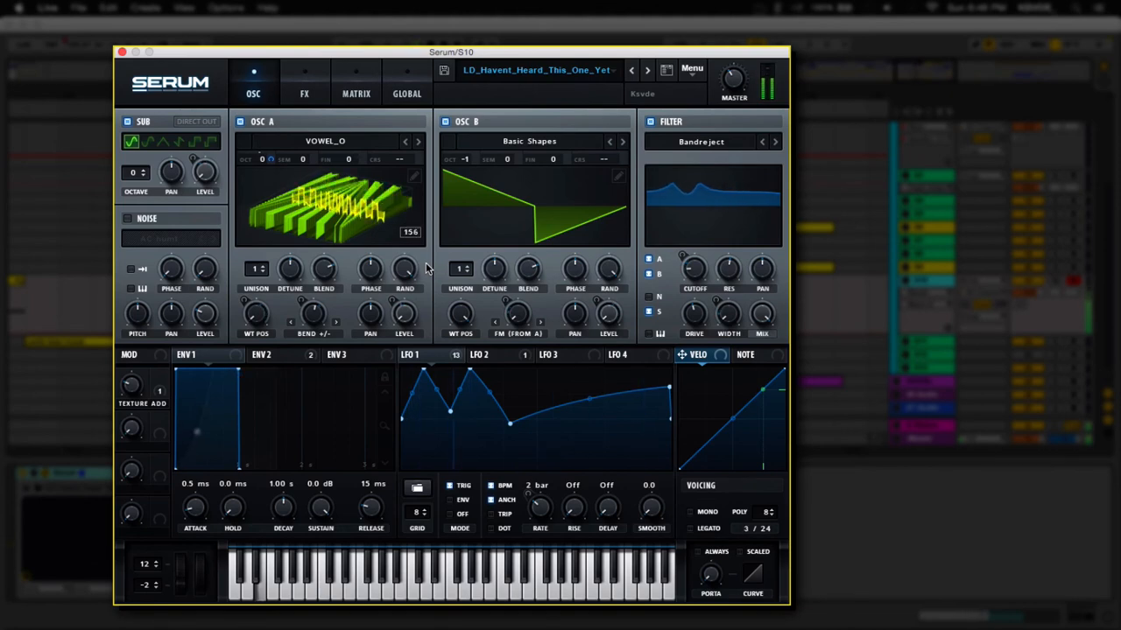
Load the LD_Square_Spider_Man preset from the TEXT- Ksvde Presets Freebie bank
left_click(525, 75)
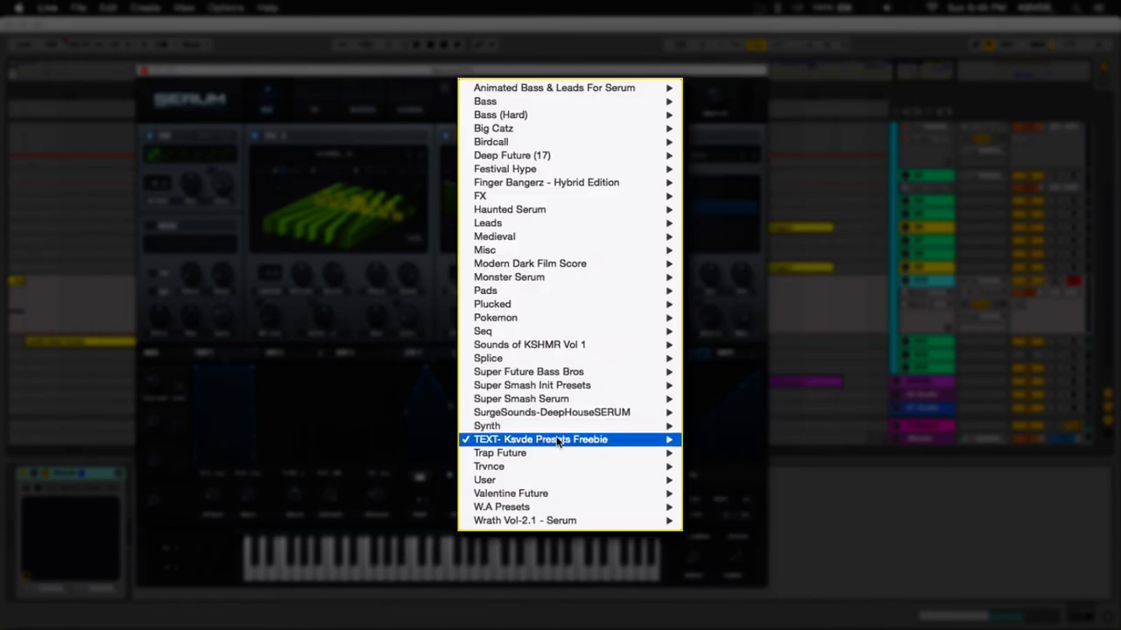
mouse_move(557, 440)
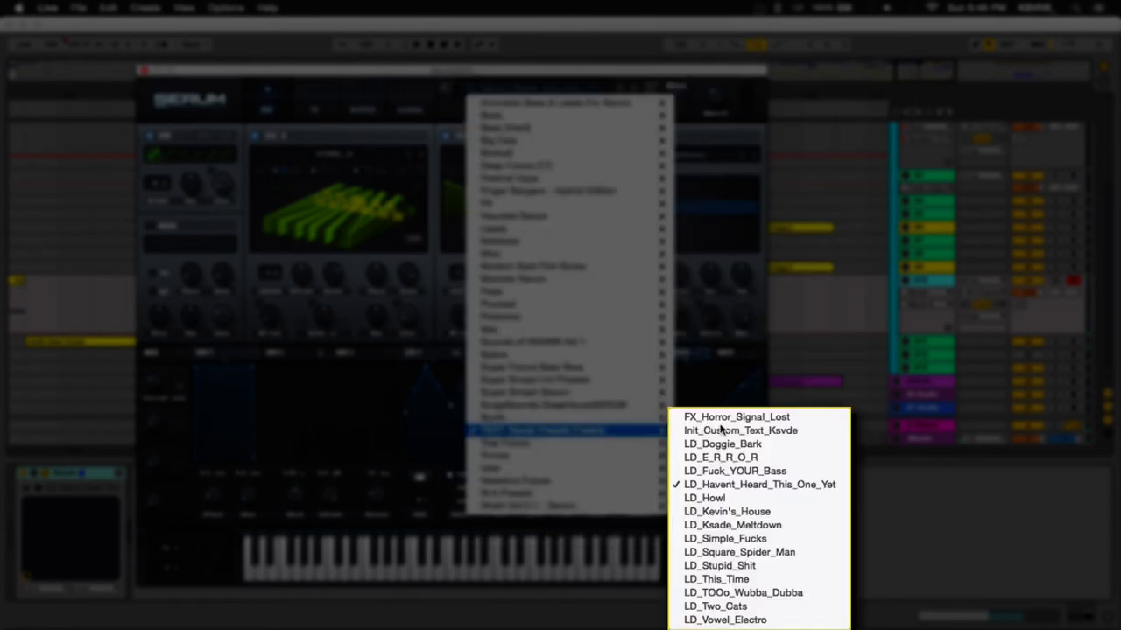
left_click(799, 554)
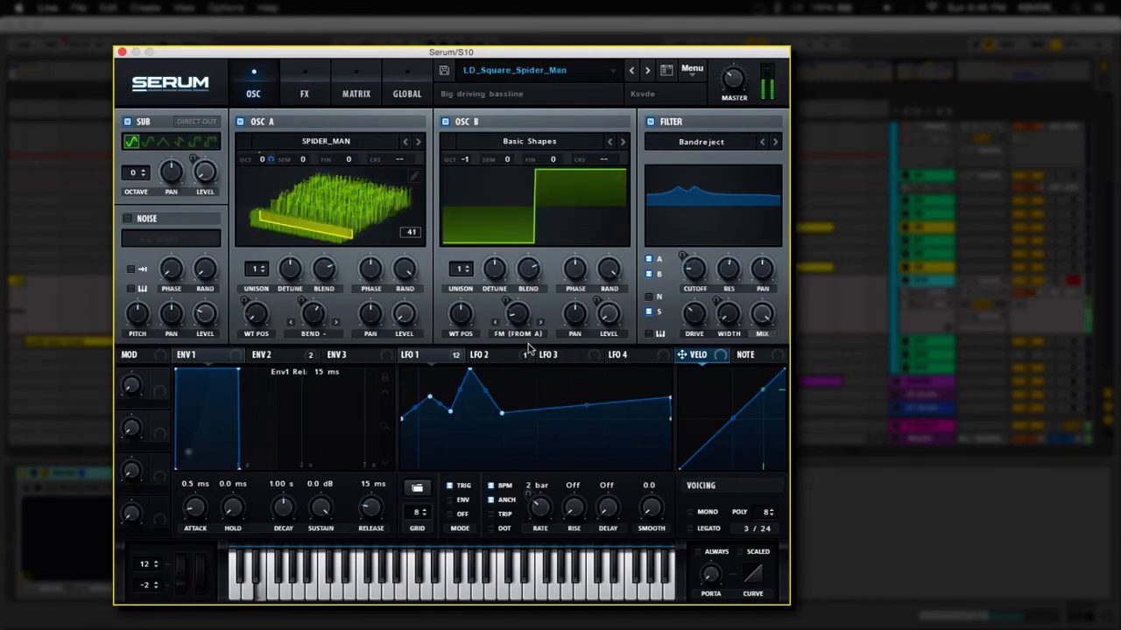
Move the synth window out of the way to view the arrangement clips, and bring it back into full view
left_click_drag(565, 55, 661, 340)
left_click_drag(573, 341, 542, 435)
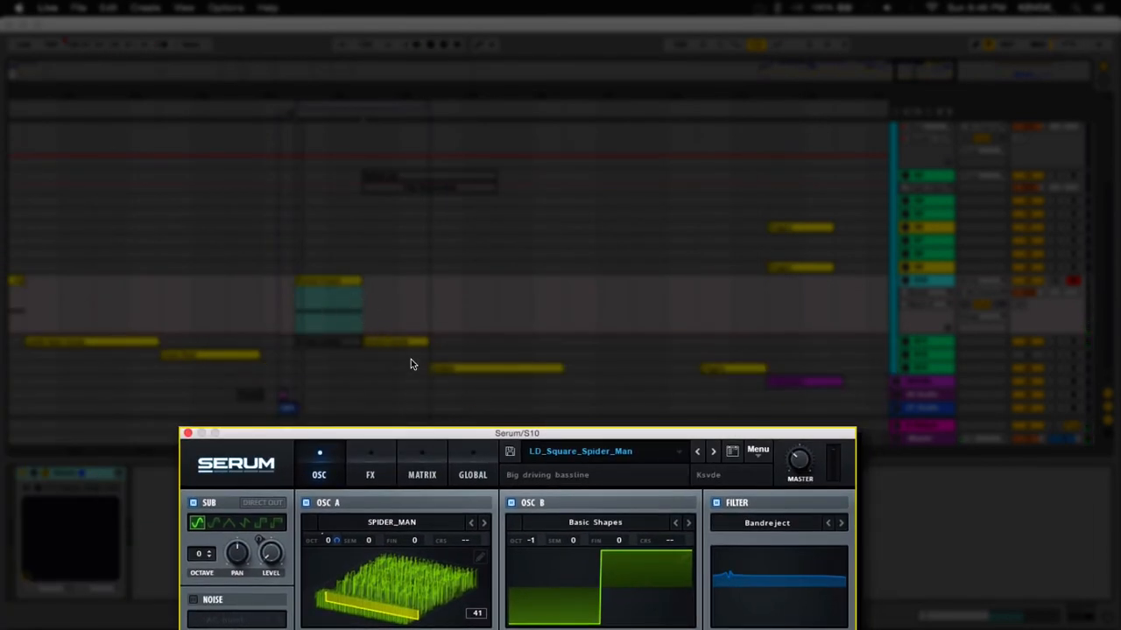
left_click_drag(569, 440, 575, 76)
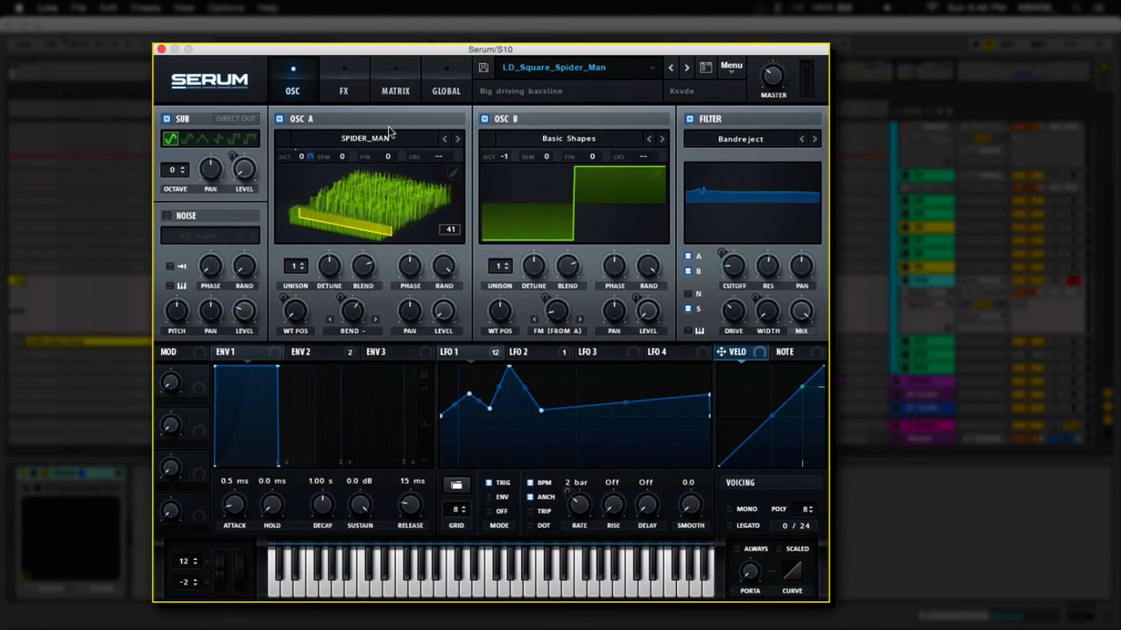